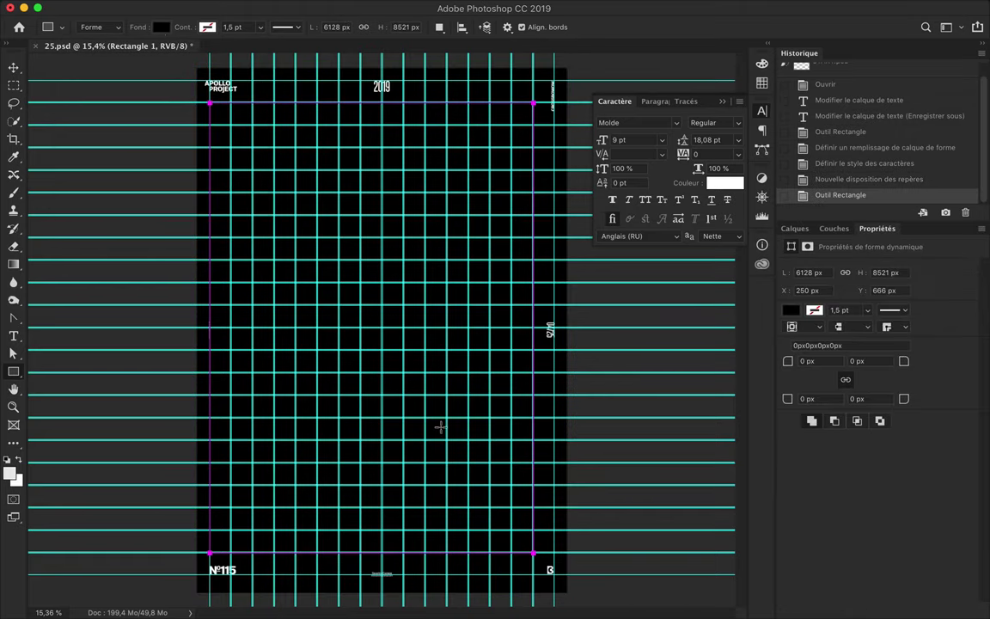
Step: Resize the grey rectangle to fit inside the black border and centre it horizontally and vertically
key(Return)
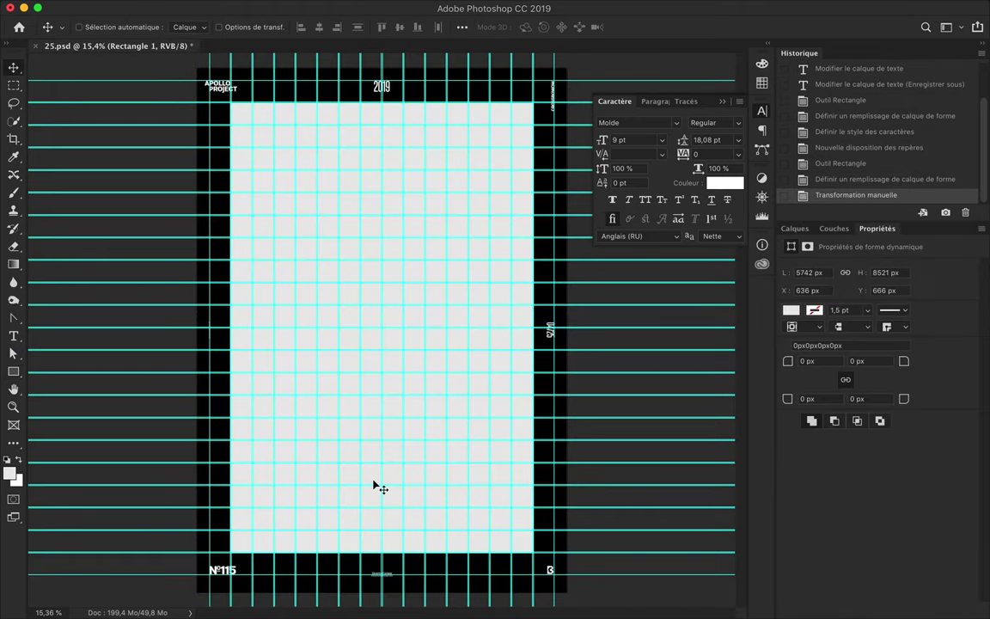
key(ctrl+t)
drag(376, 482, 382, 484)
key(Return)
drag(437, 278, 436, 282)
click(463, 27)
click(420, 66)
click(504, 66)
Step: Hide the cyan guides through View > Show > Guides
click(435, 9)
key(Escape)
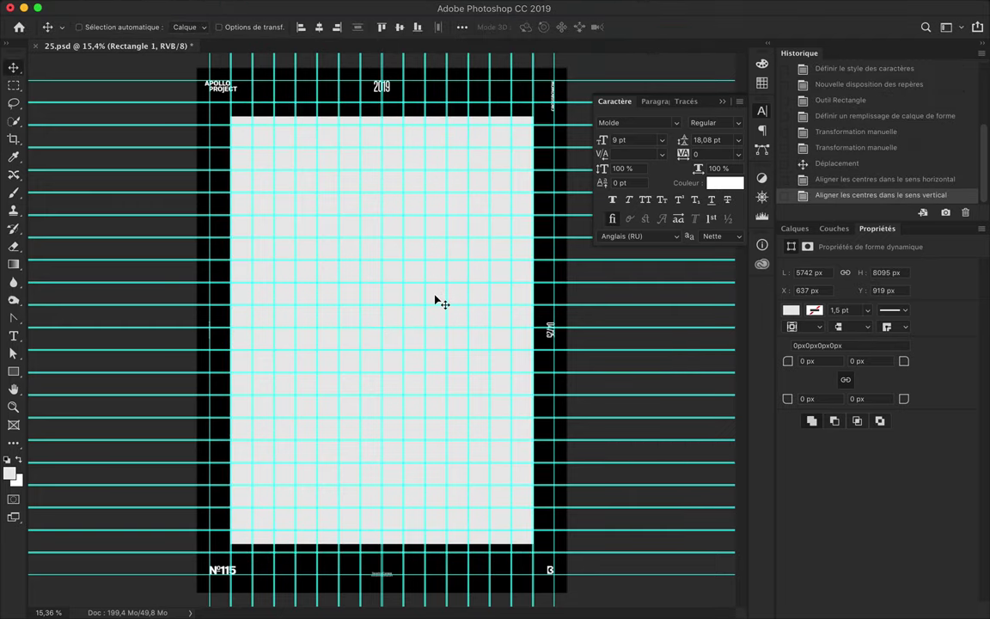
click(460, 7)
click(662, 311)
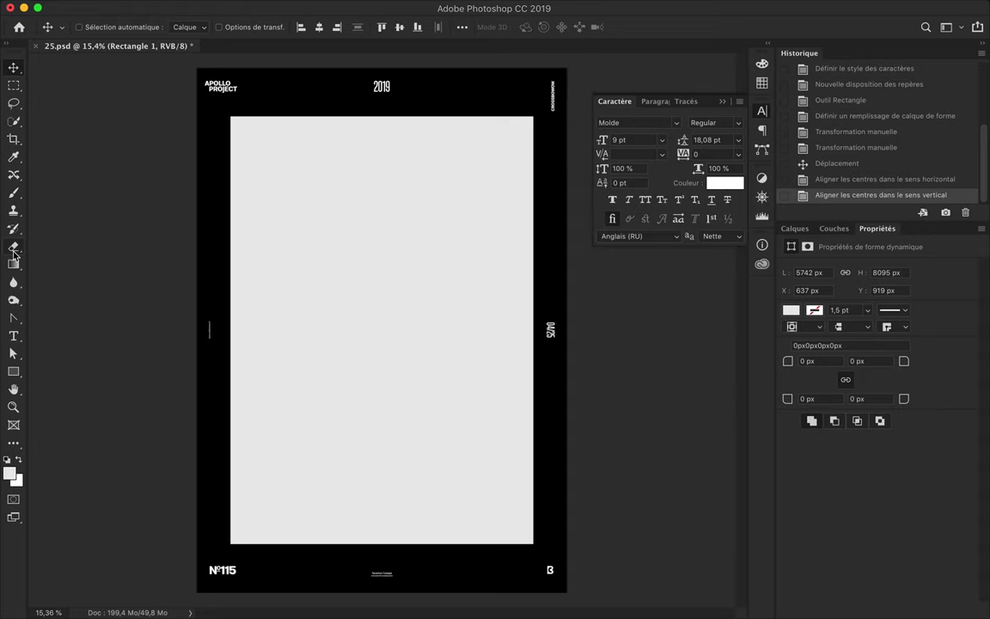
Step: Paint a large soft teal blob in the upper half on a new layer
key(b)
key(ctrl+shift+alt+n)
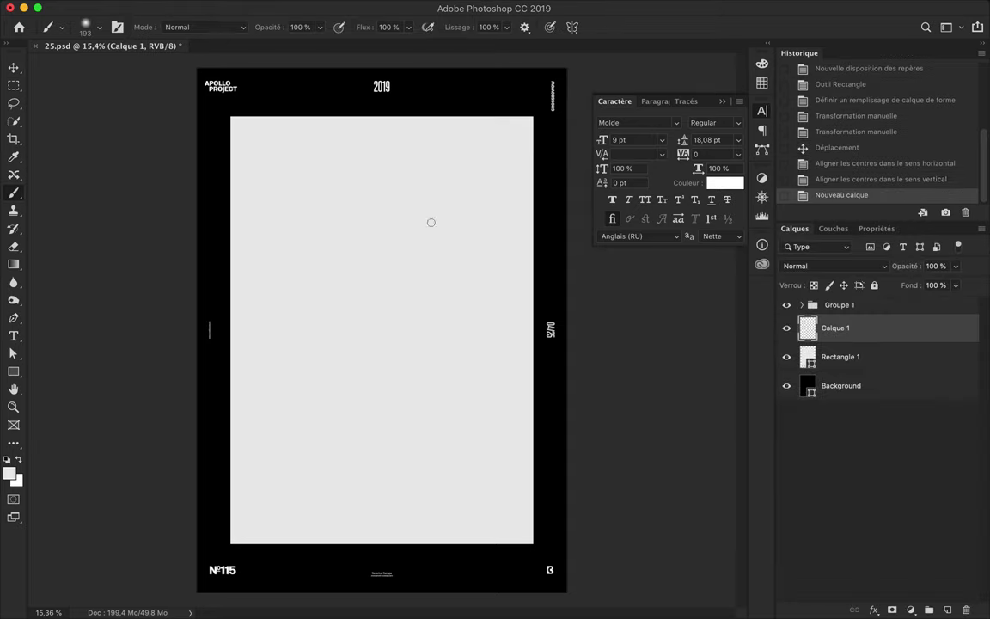
click(400, 210)
key(ctrl+z)
click(761, 82)
click(597, 71)
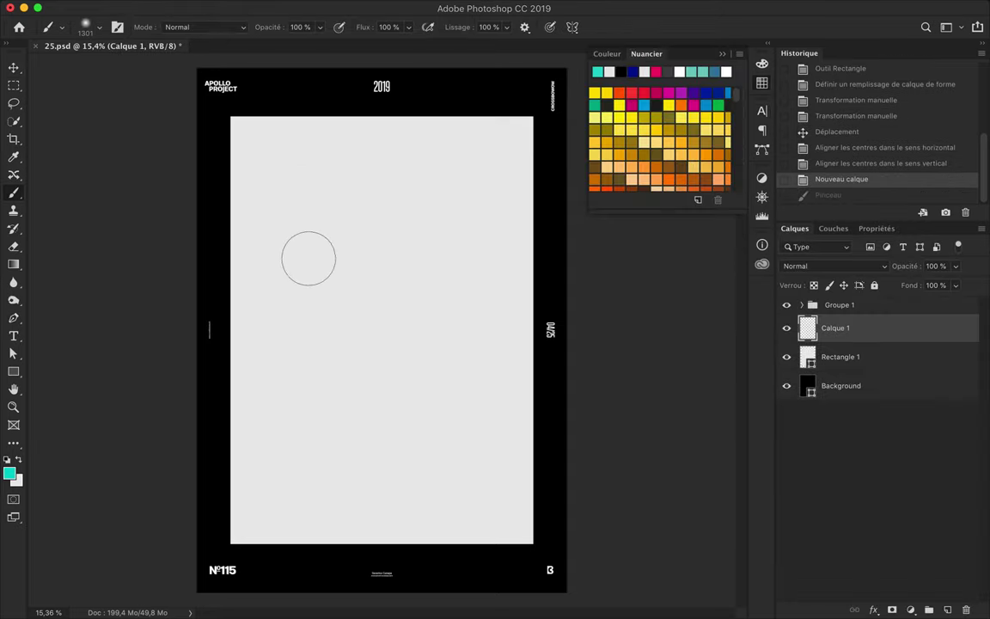
drag(309, 258, 368, 221)
Step: Paint a pink blob in the lower half on its own layer and extend the teal blob
click(656, 71)
mouse_move(364, 490)
mouse_down()
mouse_move(383, 460)
mouse_move(439, 442)
mouse_up()
key(ctrl+z)
key(ctrl+shift+alt+n)
key(alt+bracketleft)
drag(283, 288, 437, 163)
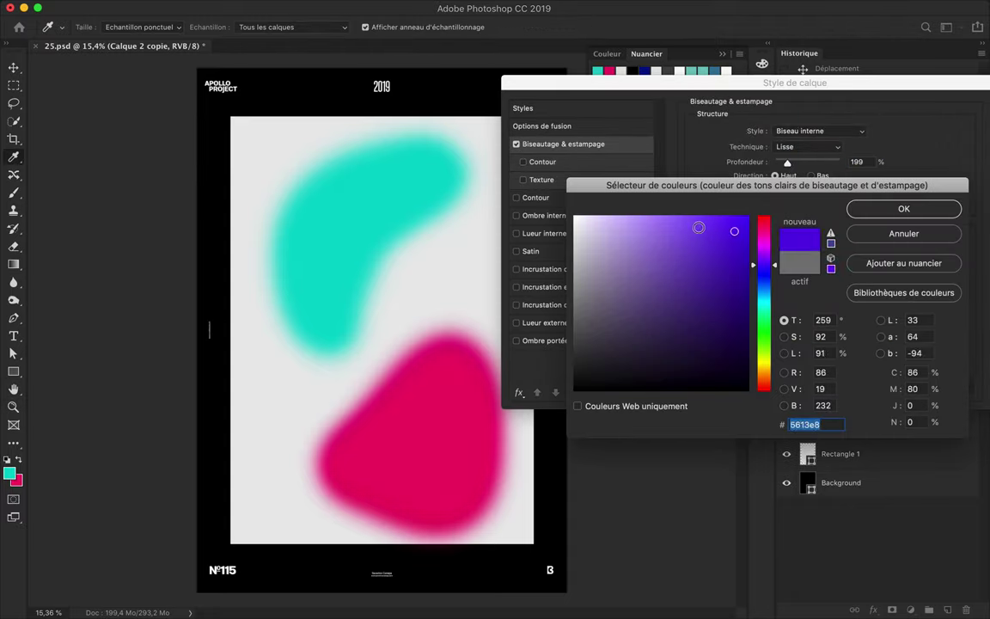
Step: Warp the pink blob's shape and apply a raised-radius Gaussian blur to its copy
key(ctrl+t)
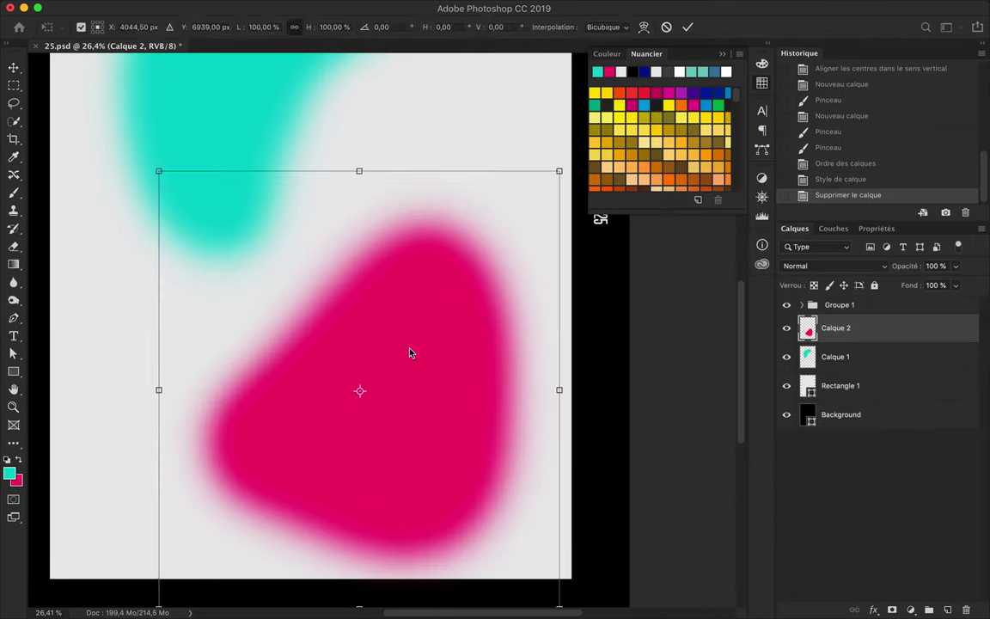
drag(360, 338, 365, 384)
key(Return)
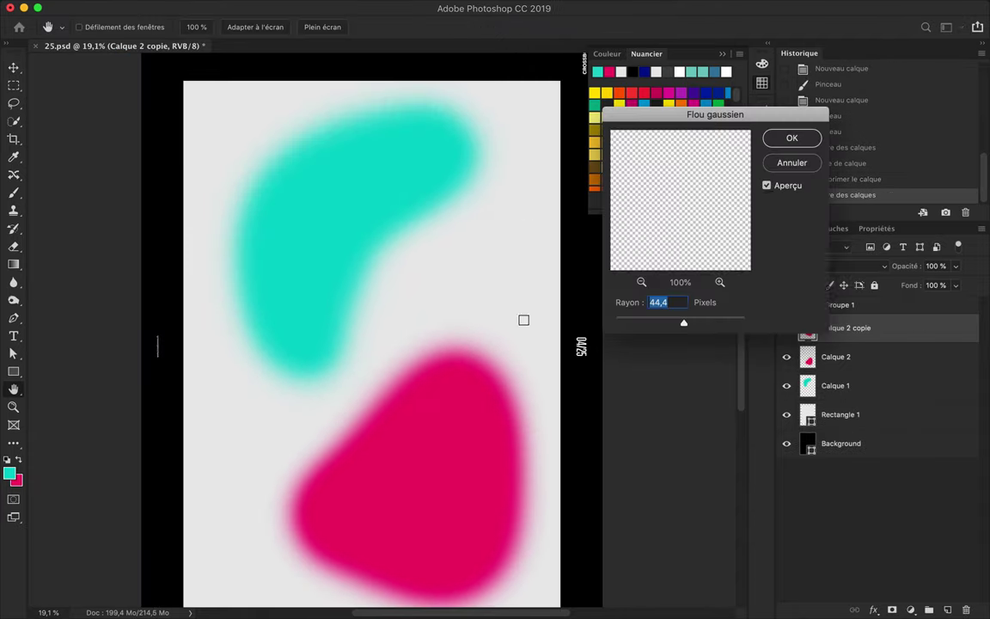
drag(683, 323, 730, 323)
key(Return)
click(863, 268)
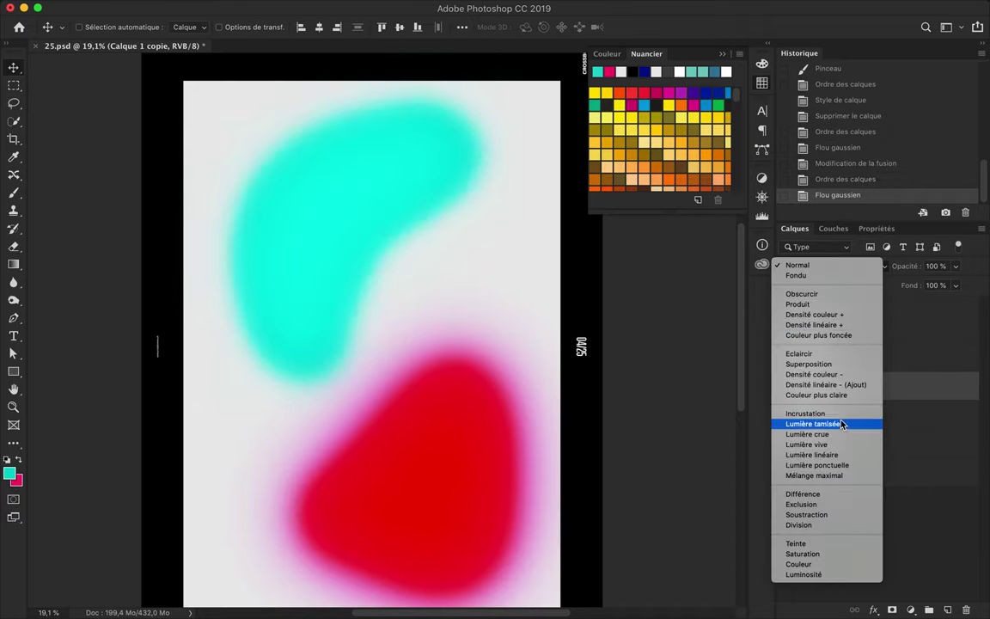
Step: Set the pink copy to Hard Light, then brighten the teal blob with a 46% Color Dodge brush
click(808, 434)
key(super+0)
click(164, 23)
click(198, 210)
drag(287, 210, 335, 172)
Step: Paint white highlights and a light streak on both blobs using new layers
key(4)
key(6)
key(super+z)
drag(369, 214, 292, 198)
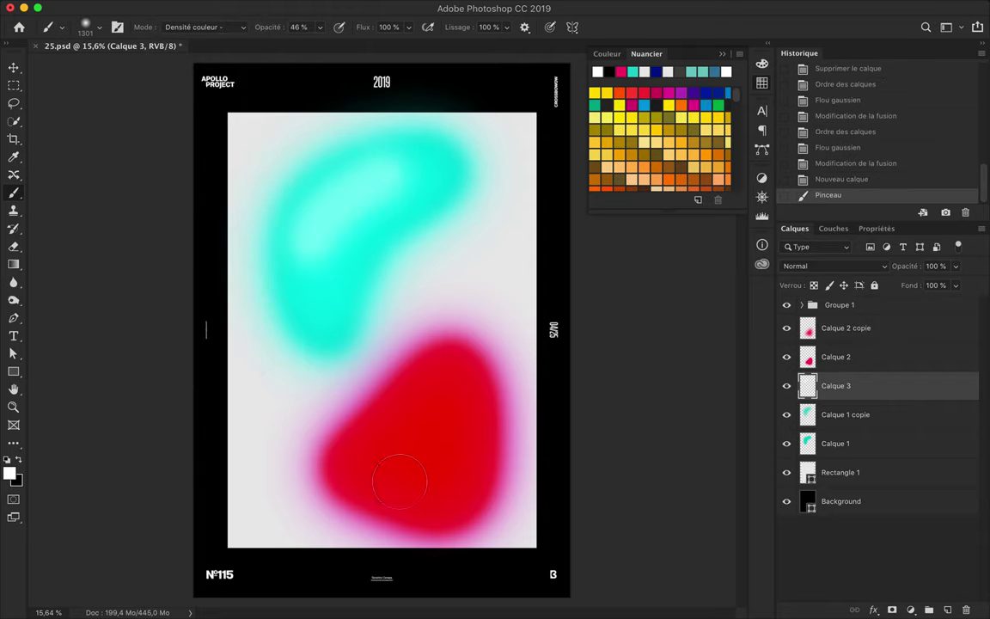
key(shift+super+alt+n)
drag(399, 481, 387, 475)
key(super+z)
drag(387, 430, 464, 404)
Step: Duplicate the grey rectangle layer, place the copy below the original, and save the poster
key(v)
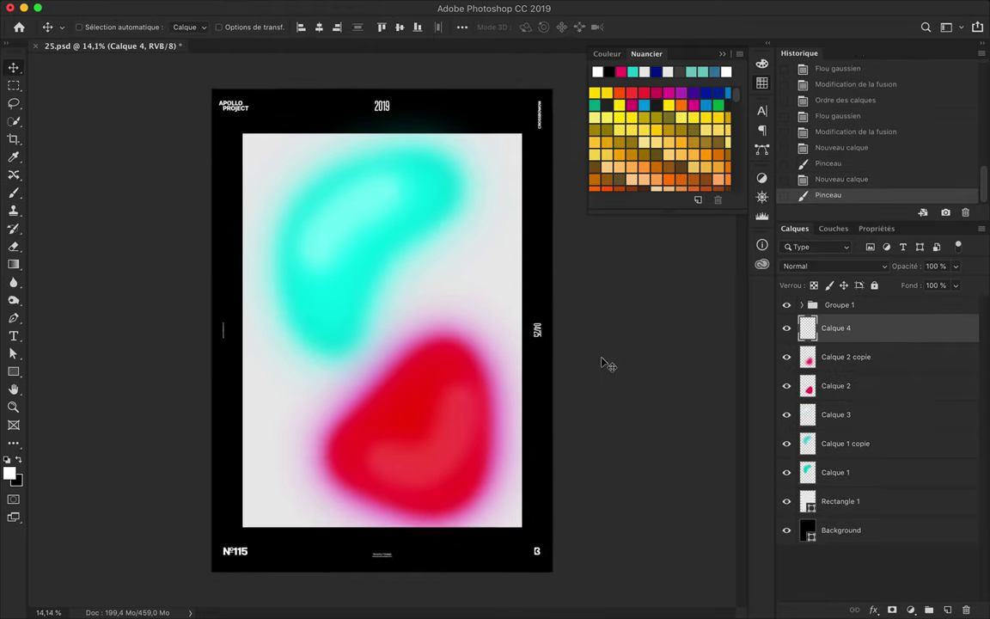
drag(840, 501, 839, 537)
key(super+f)
key(super+z)
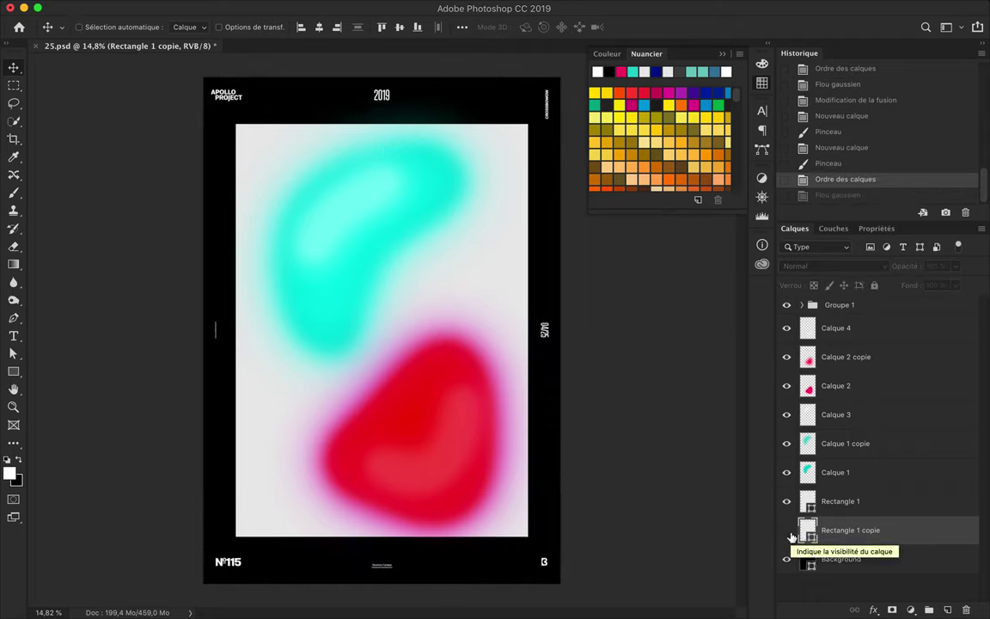
key(super+s)
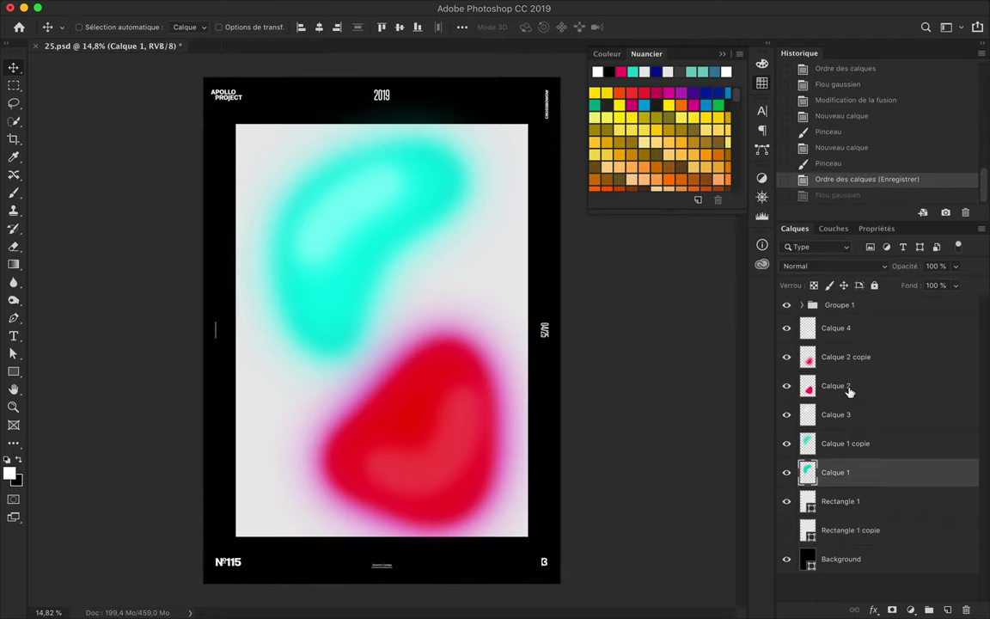
Step: Transform the selected blob and highlight layers, then revert the poster to its saved state
shift+click(836, 327)
key(super+t)
key(Return)
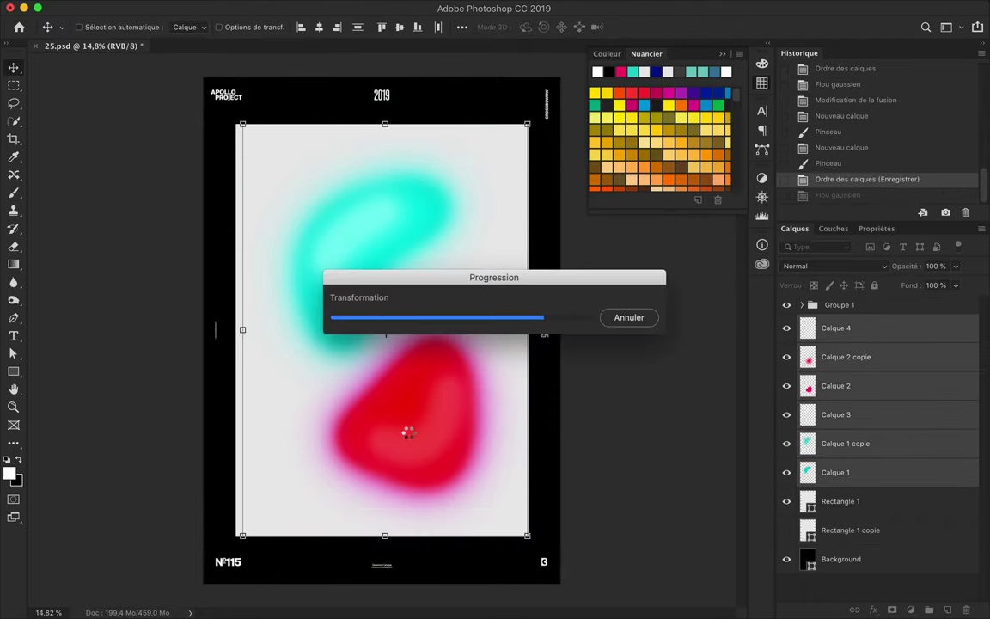
key(F12)
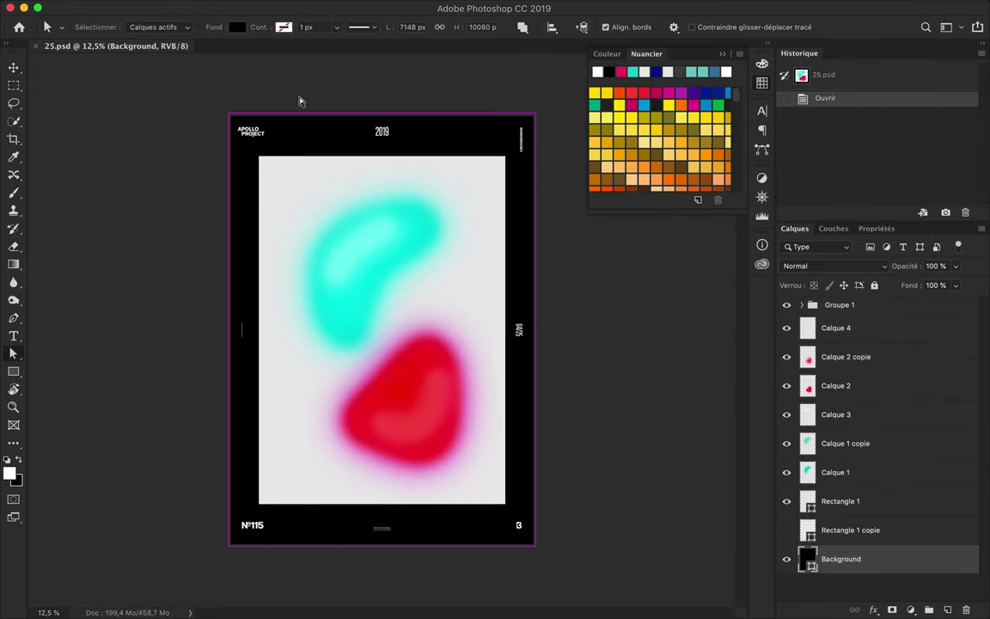
Step: Give the background shape a black-white gradient fill and a gradient stroke
key(a)
click(238, 26)
click(212, 54)
click(183, 110)
click(285, 26)
click(258, 54)
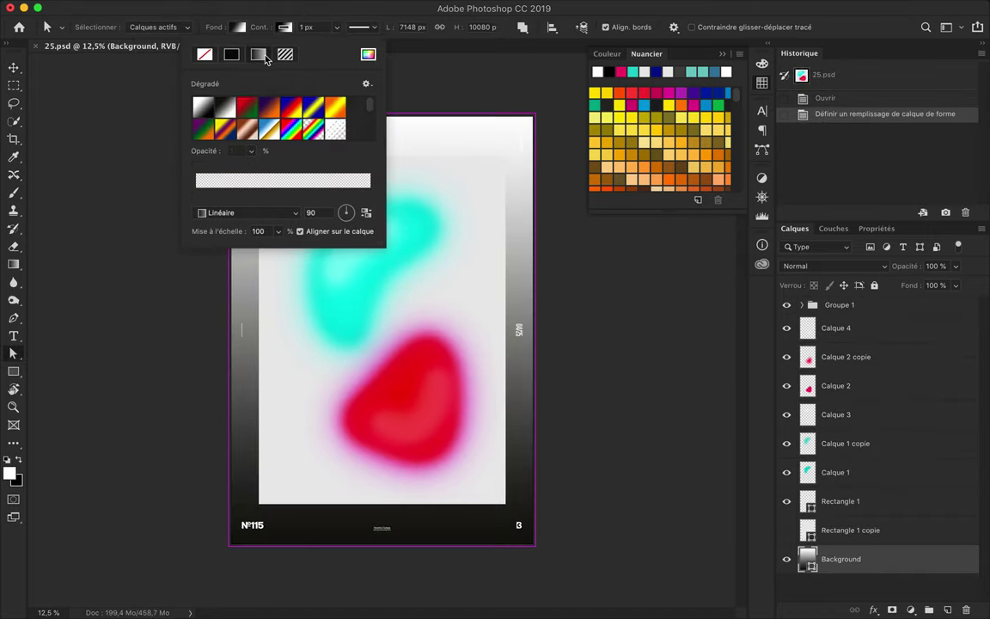
key(Return)
Step: Fit the poster in the window and move the background shape to the canvas edges
key(ctrl+t)
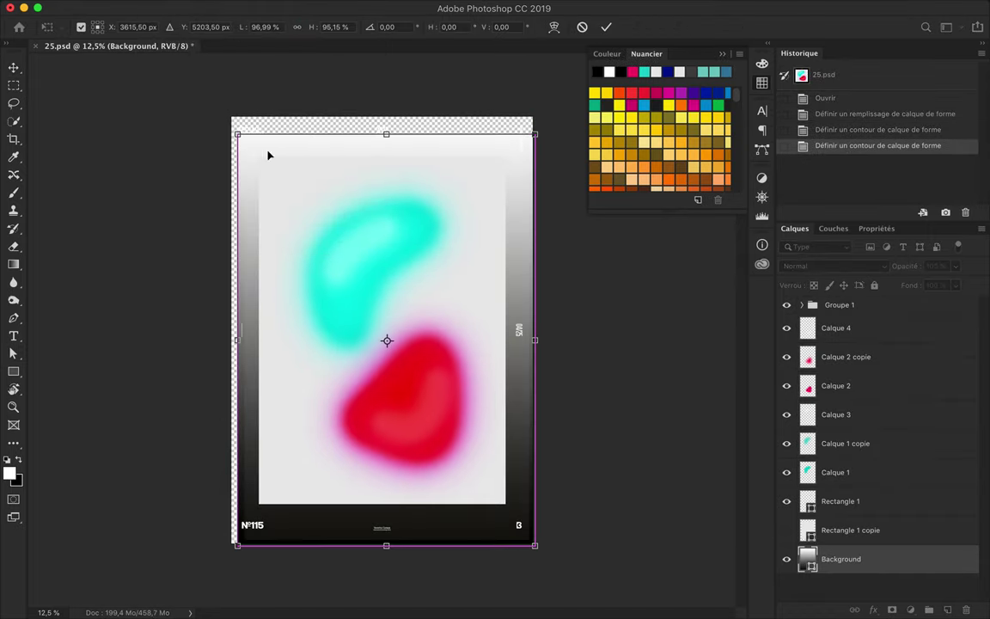
key(Return)
key(ctrl+0)
drag(217, 111, 198, 98)
key(ctrl+t)
key(Return)
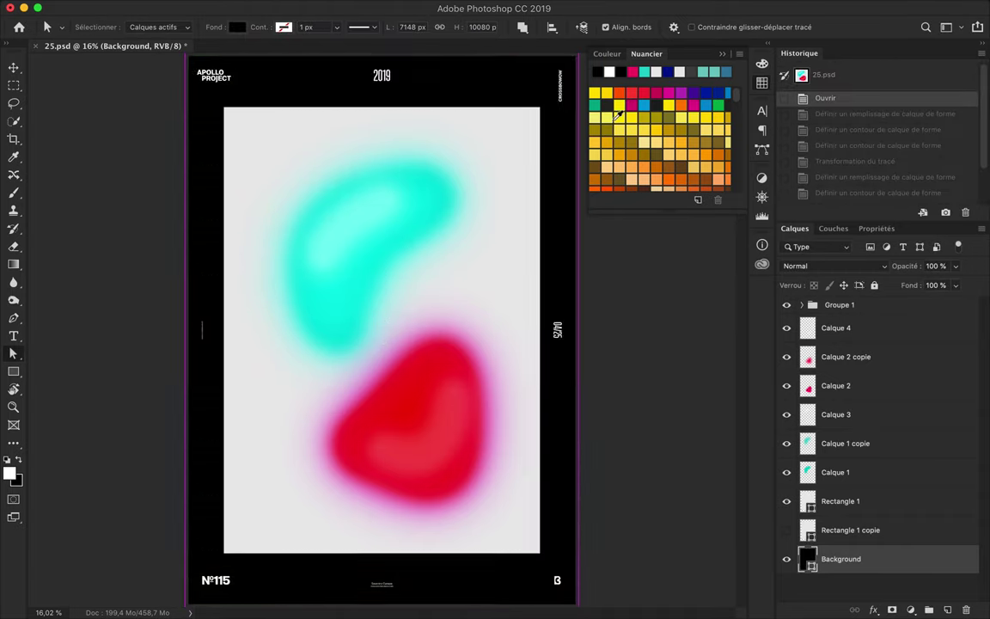
Step: Refill the background with a linear black-to-white gradient with a darkened colour stop
click(236, 27)
click(189, 107)
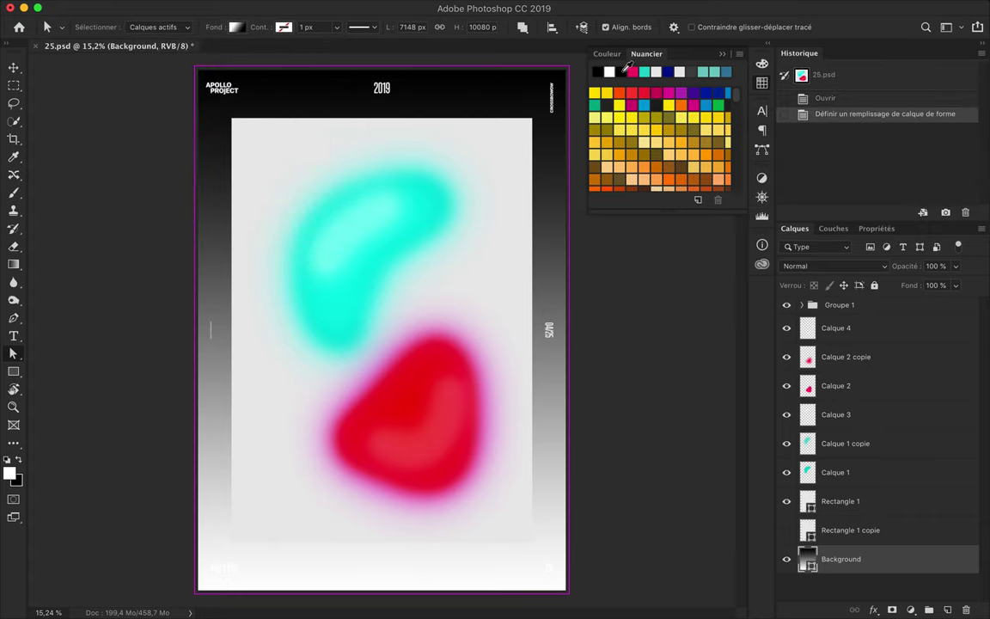
click(236, 27)
double_click(150, 196)
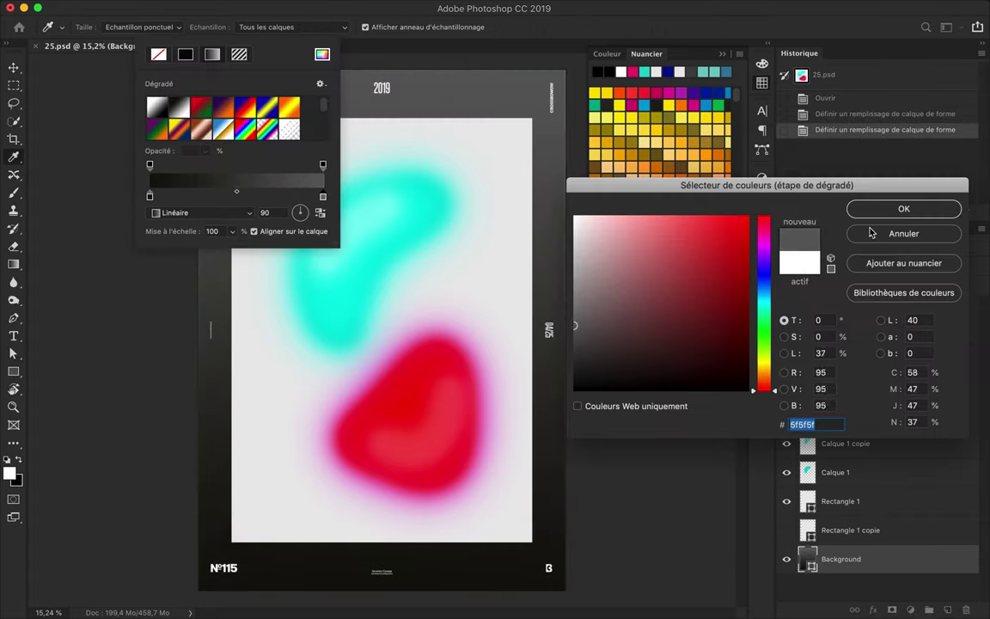
drag(619, 327, 565, 364)
key(Return)
scroll(210, 211, down, 1)
scroll(210, 211, down, 1)
scroll(211, 210, down, 1)
click(249, 212)
click(198, 164)
Step: Fill the Rectangle 1 copie layer black and apply a heavy Gaussian blur as a shadow
click(850, 529)
click(237, 27)
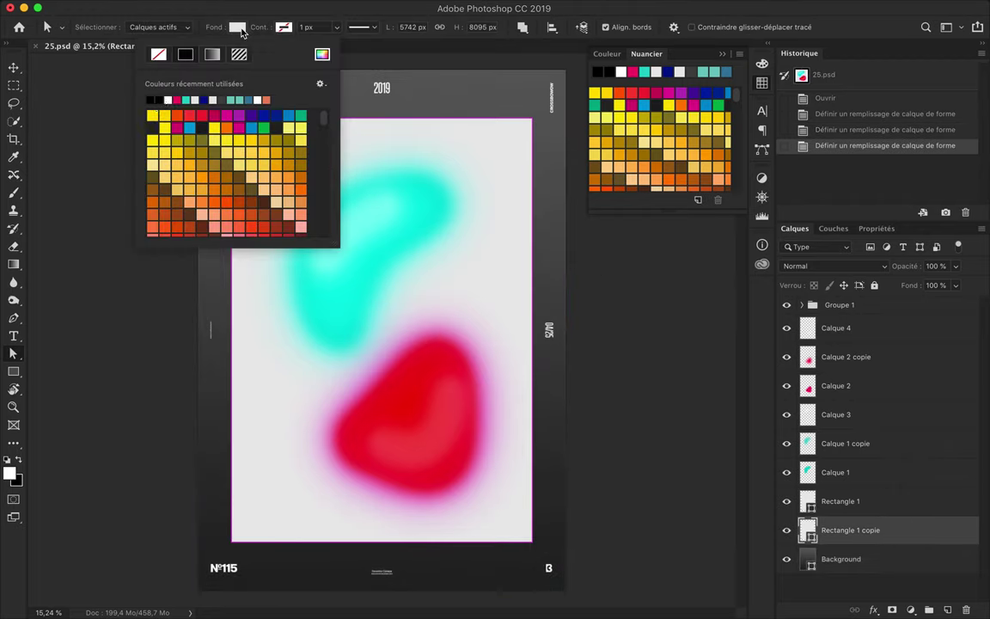
click(389, 7)
click(589, 249)
key(Return)
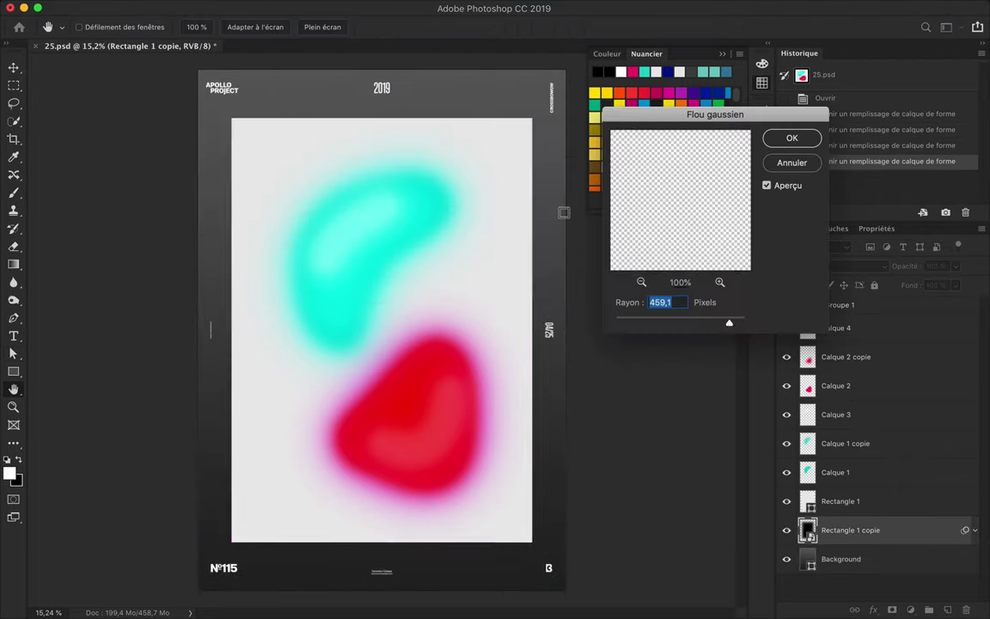
key(Return)
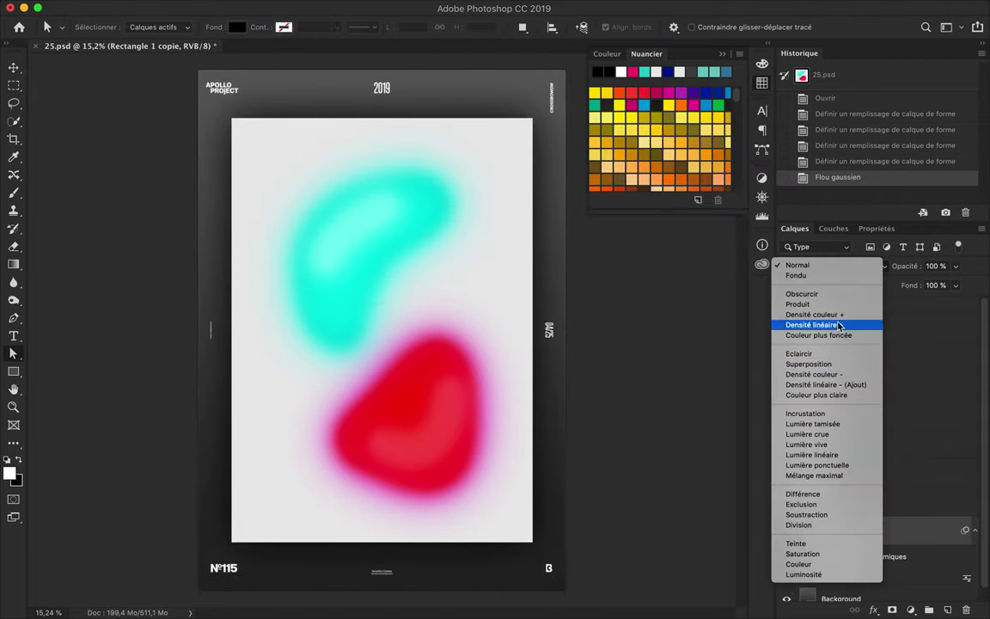
Step: Warp the blurred shadow and duplicate it into a new layer
key(ctrl+t)
right_click(311, 296)
click(353, 388)
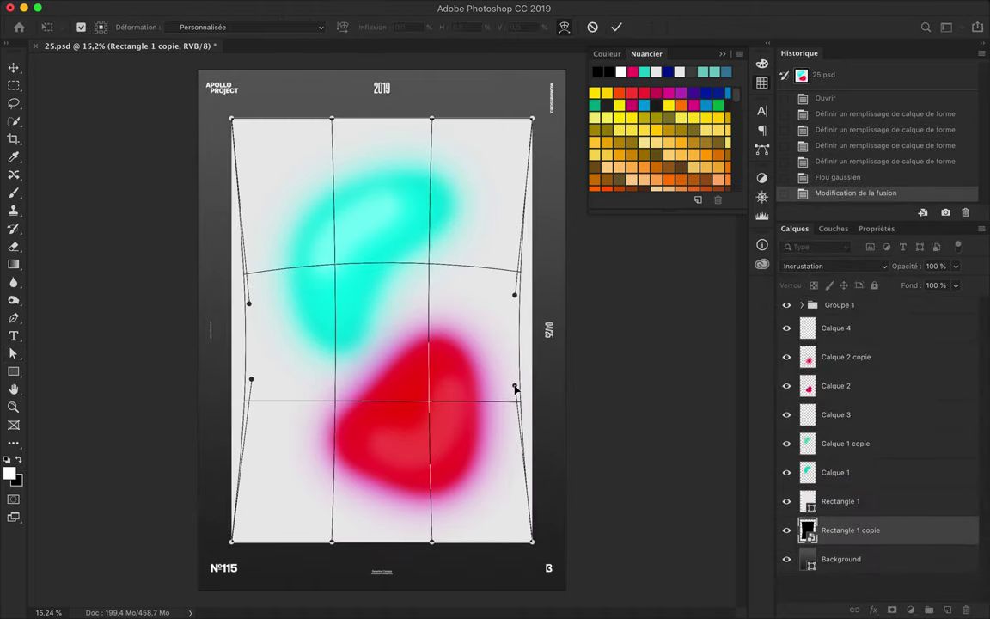
key(Return)
key(ctrl+t)
right_click(441, 315)
click(484, 406)
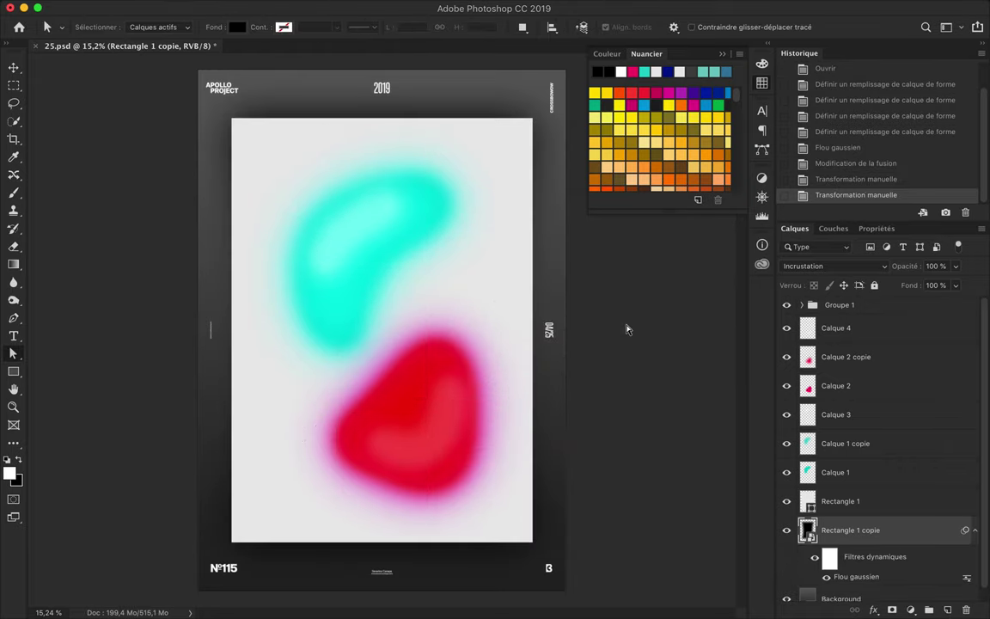
drag(851, 530, 851, 496)
click(216, 8)
Step: Fill the new layer with a reversed radial gradient using grey d3d3d3 at 89% scale
click(236, 26)
click(212, 55)
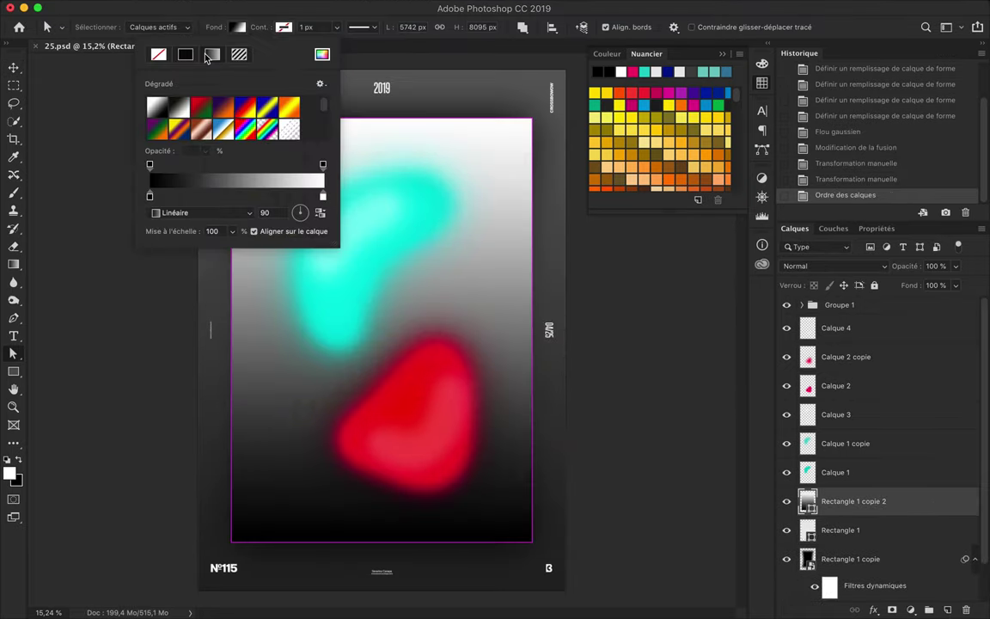
click(202, 212)
click(320, 212)
double_click(322, 196)
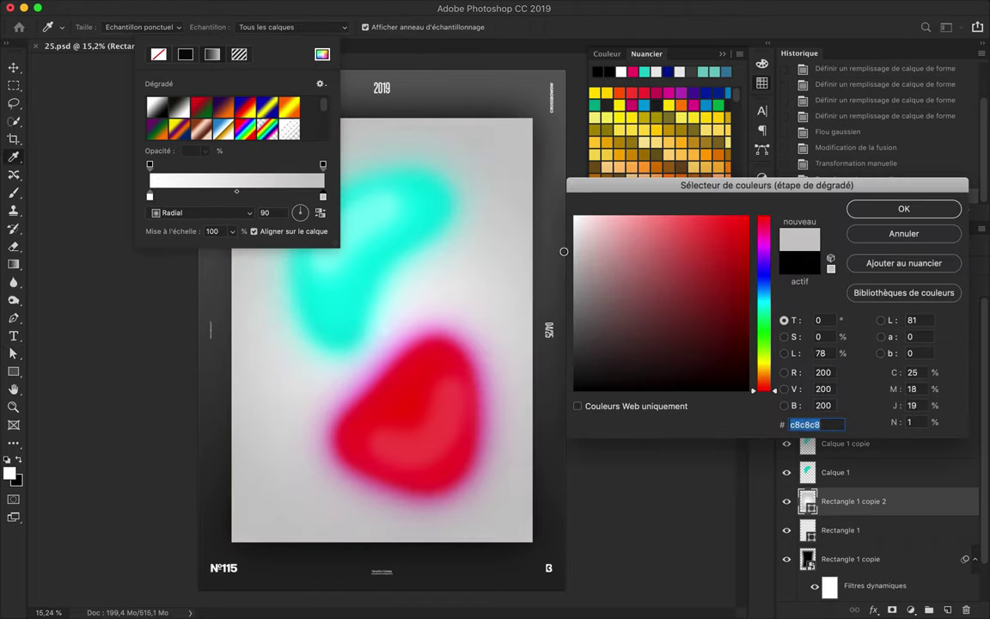
text(d3d3d3)
click(869, 209)
mouse_move(232, 231)
mouse_down()
mouse_move(233, 249)
mouse_move(283, 249)
mouse_up()
click(910, 505)
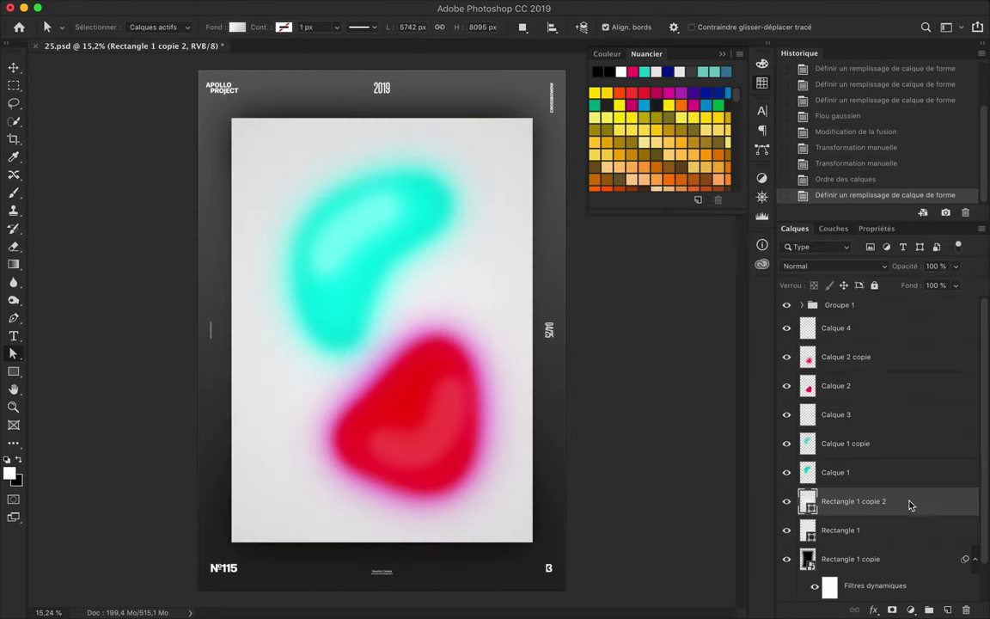
Step: Draw a vertical gradient down the panel and clear the selection
drag(384, 309, 537, 460)
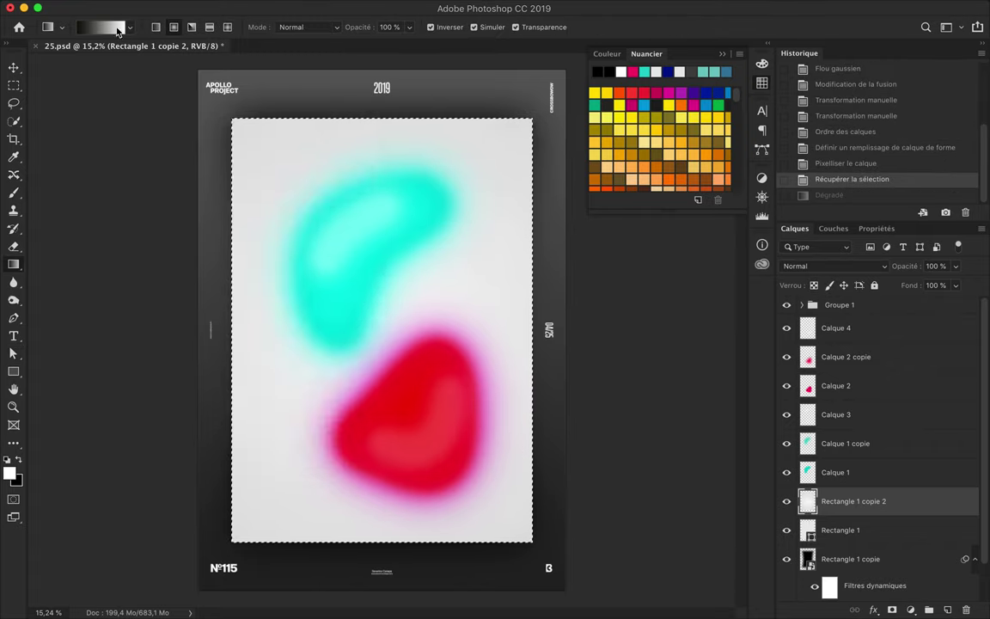
click(102, 27)
double_click(337, 352)
key(Return)
key(Return)
drag(387, 342, 384, 112)
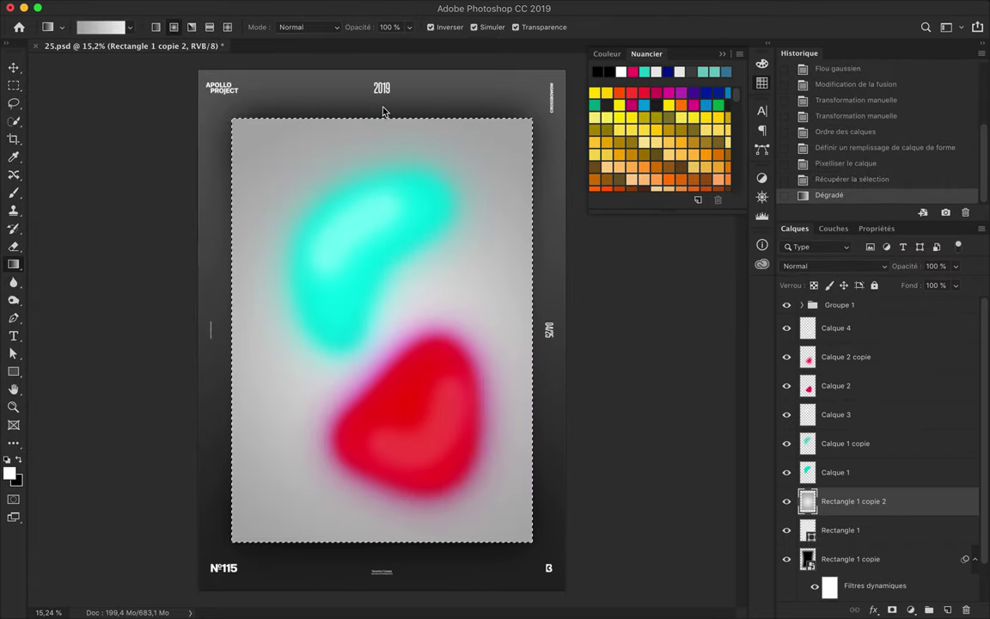
key(ctrl+d)
Step: Warp the gradient panel, bending its upper mesh lines and bulging its bottom edge downward
key(ctrl+alt+g)
key(ctrl+z)
key(ctrl+t)
right_click(398, 299)
click(434, 380)
drag(258, 150, 309, 198)
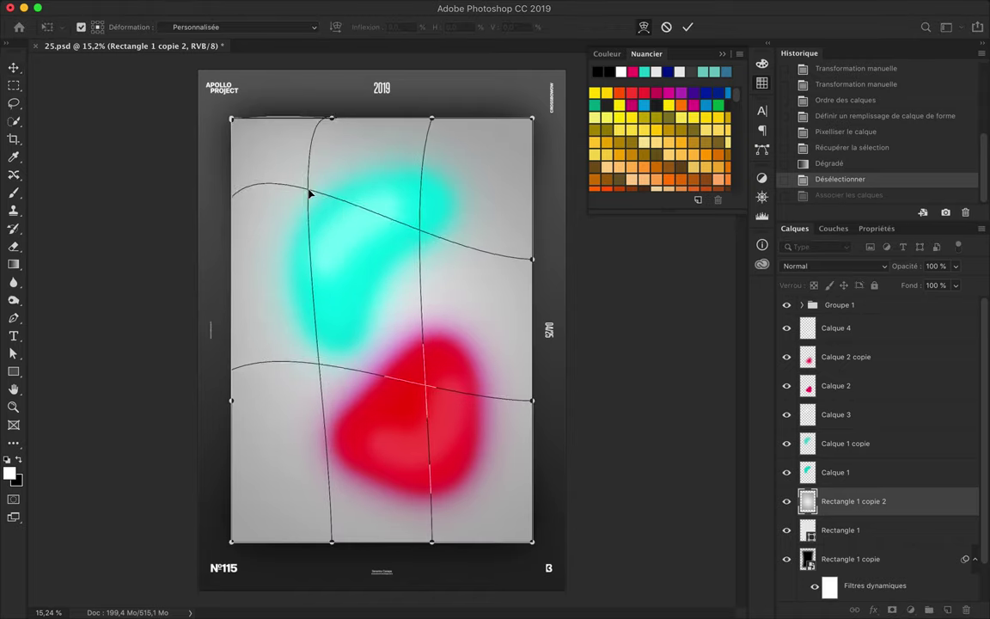
drag(369, 481, 333, 545)
drag(431, 543, 456, 556)
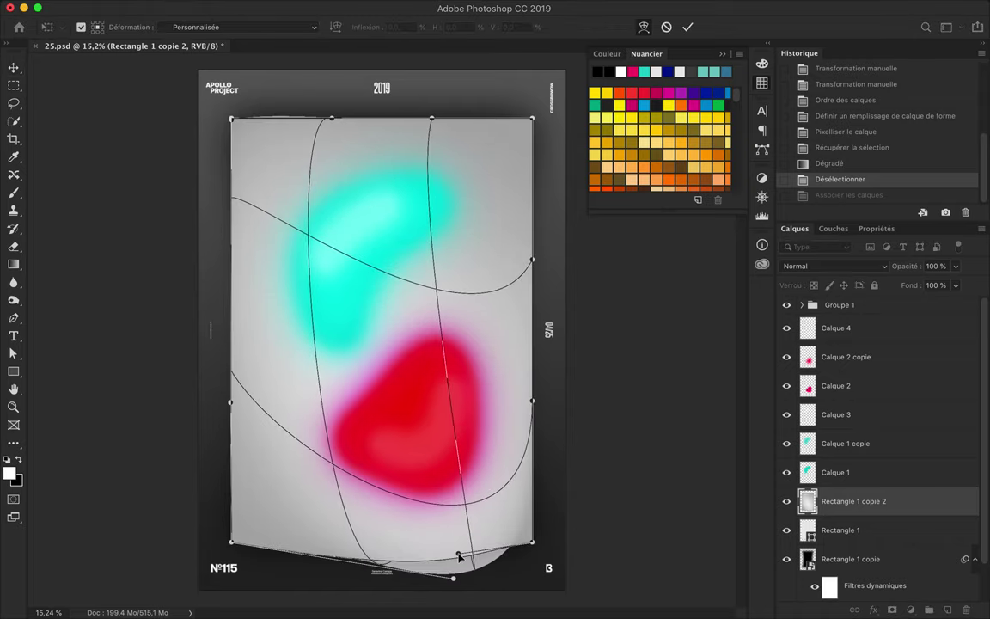
Step: Bulge the top edge and bow the left side, then apply and undo the warp
drag(485, 484, 465, 464)
drag(432, 117, 477, 69)
drag(232, 197, 217, 157)
drag(266, 393, 272, 421)
key(Return)
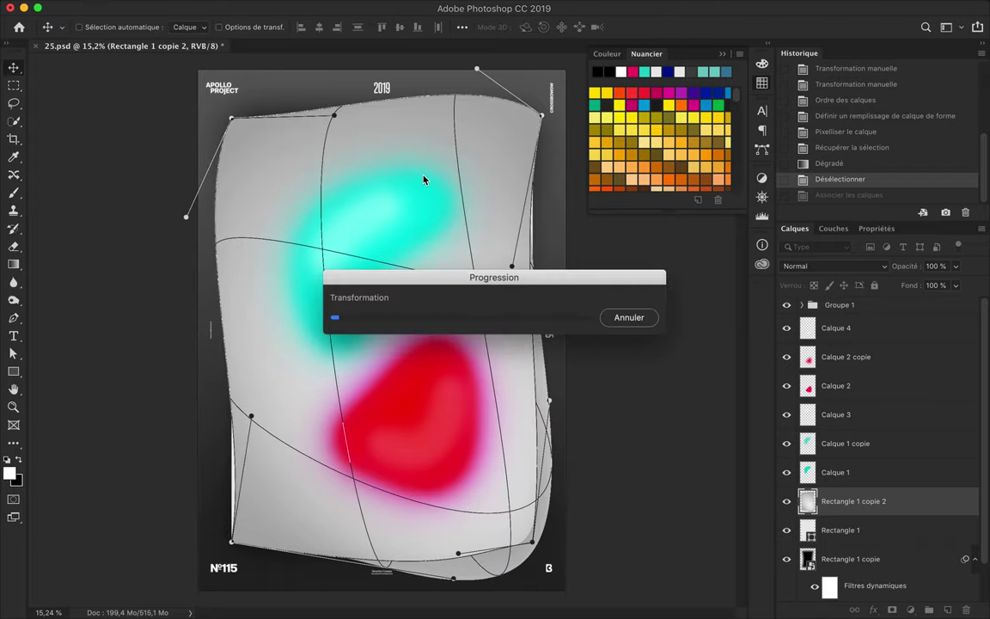
key(ctrl+z)
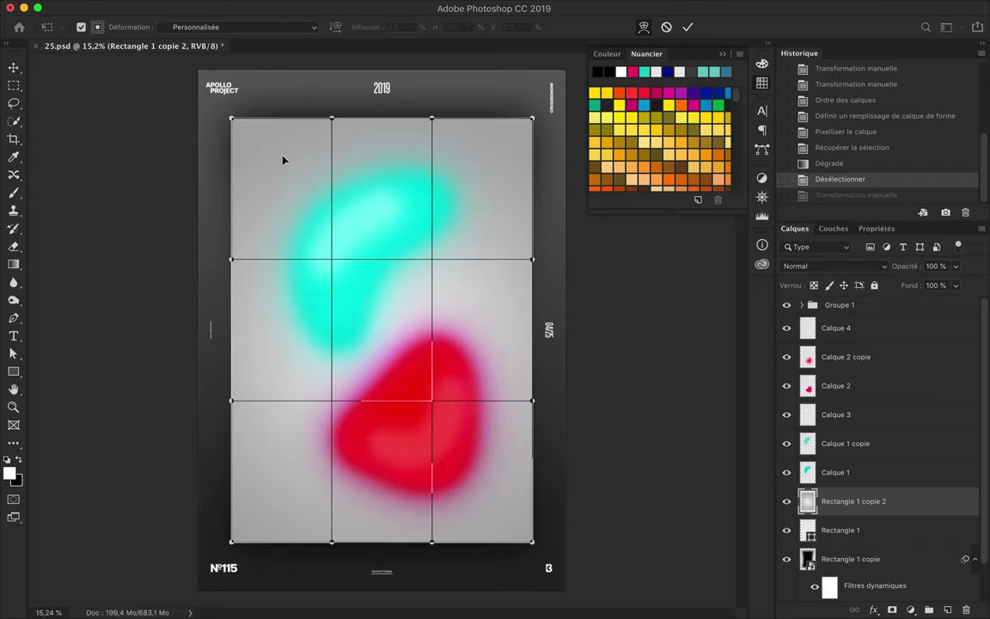
Step: Rewarp the panel, bowing the middle downward and raising the top-right corner into a bulge
drag(257, 250, 511, 437)
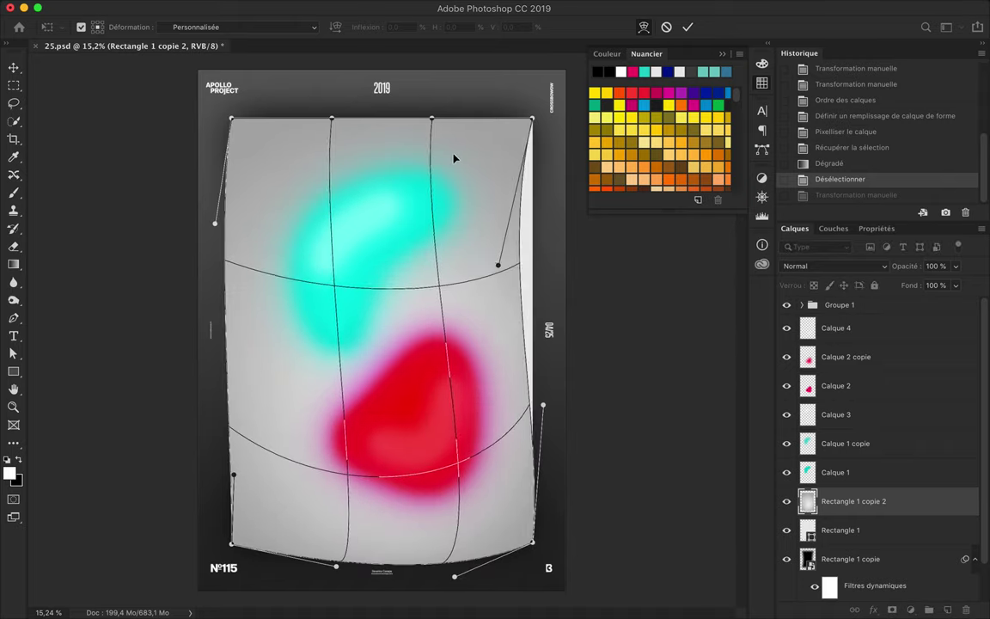
drag(455, 158, 345, 170)
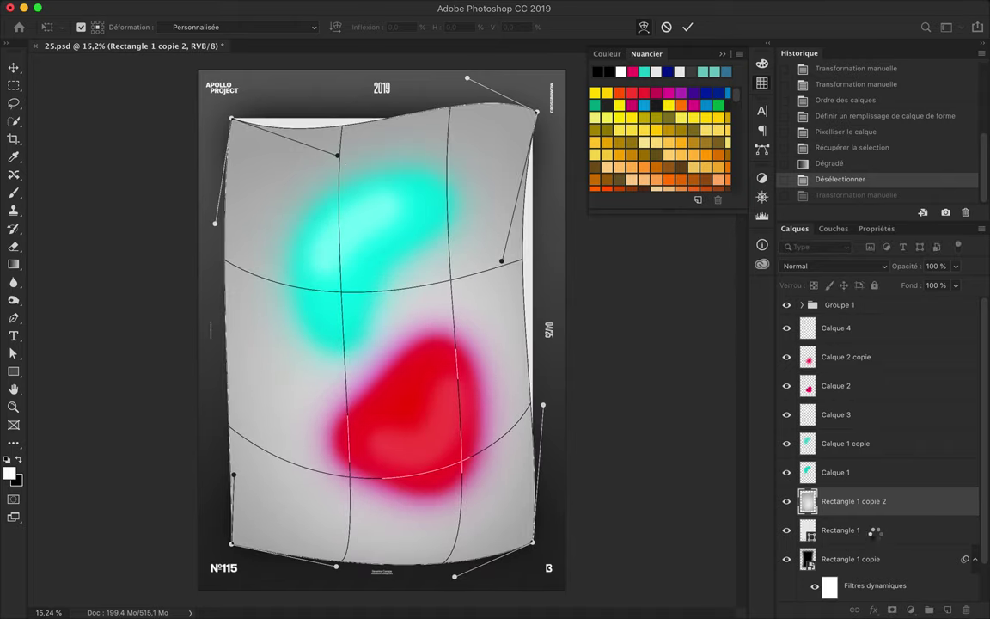
key(Return)
click(851, 531)
Step: Delete Rectangle 1, warp the dark Rectangle 1 copie backing, and duplicate Calque 1
key(Delete)
key(ctrl+t)
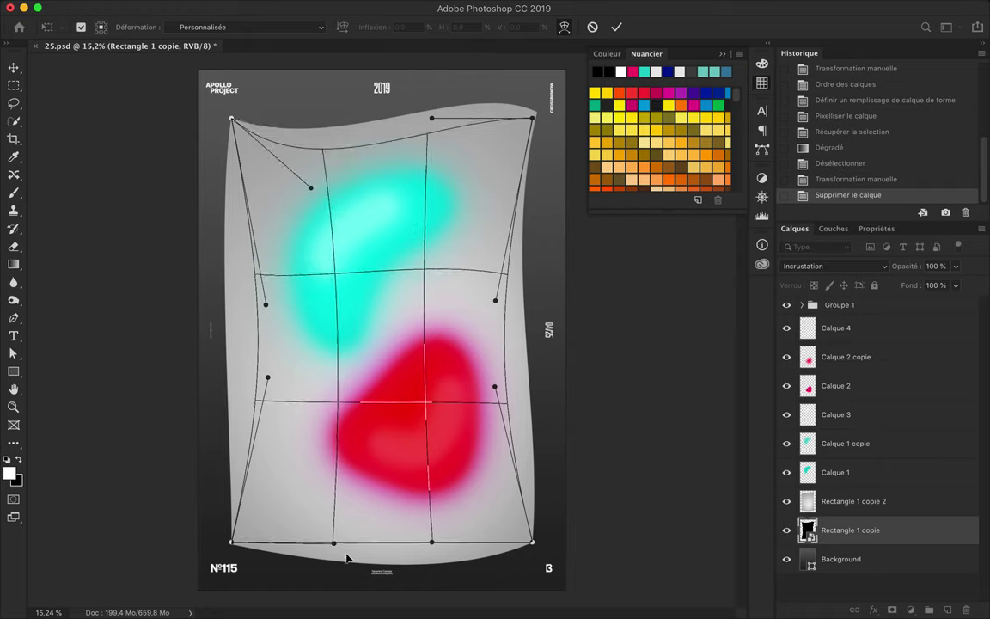
key(Return)
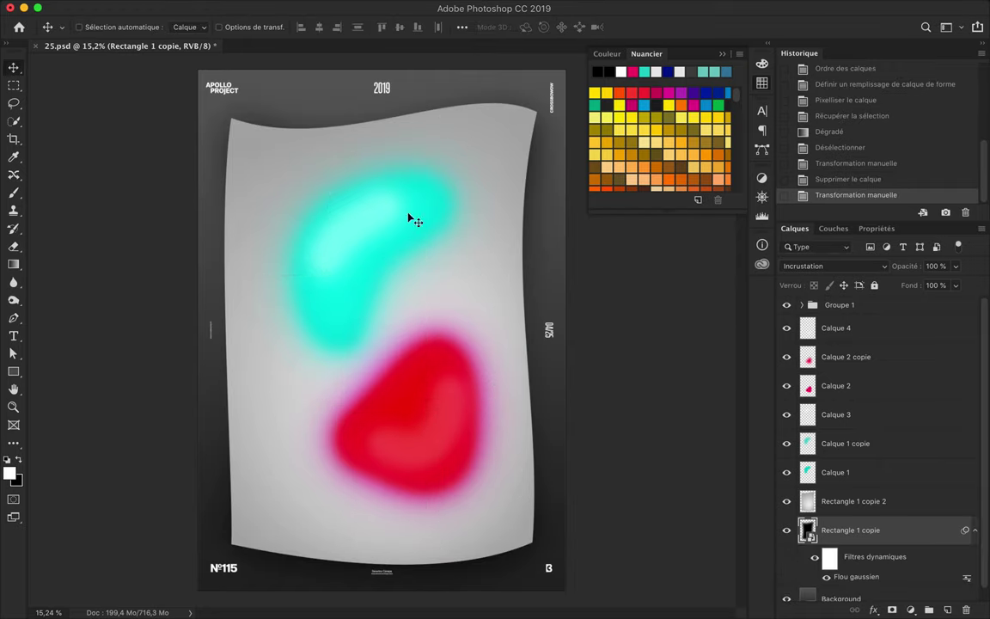
click(843, 472)
drag(842, 472, 842, 516)
Step: Clip Hue/Saturation and Levels adjustments to the teal blob copy and offset it down-right as a shadow
click(911, 608)
click(859, 466)
click(911, 609)
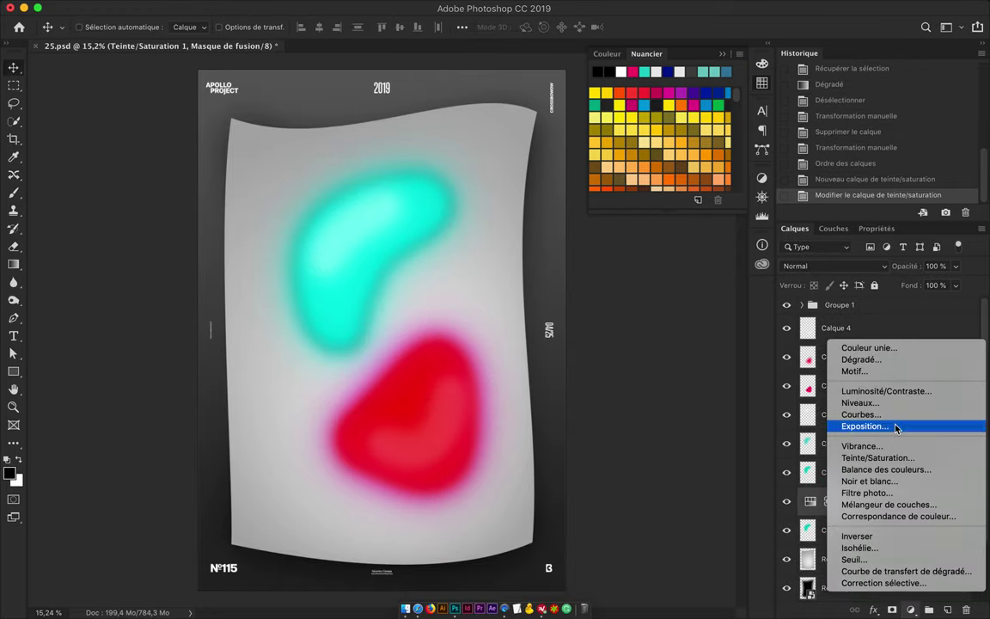
click(860, 385)
key(ctrl+alt+g)
alt+click(827, 530)
click(847, 559)
drag(320, 163, 363, 254)
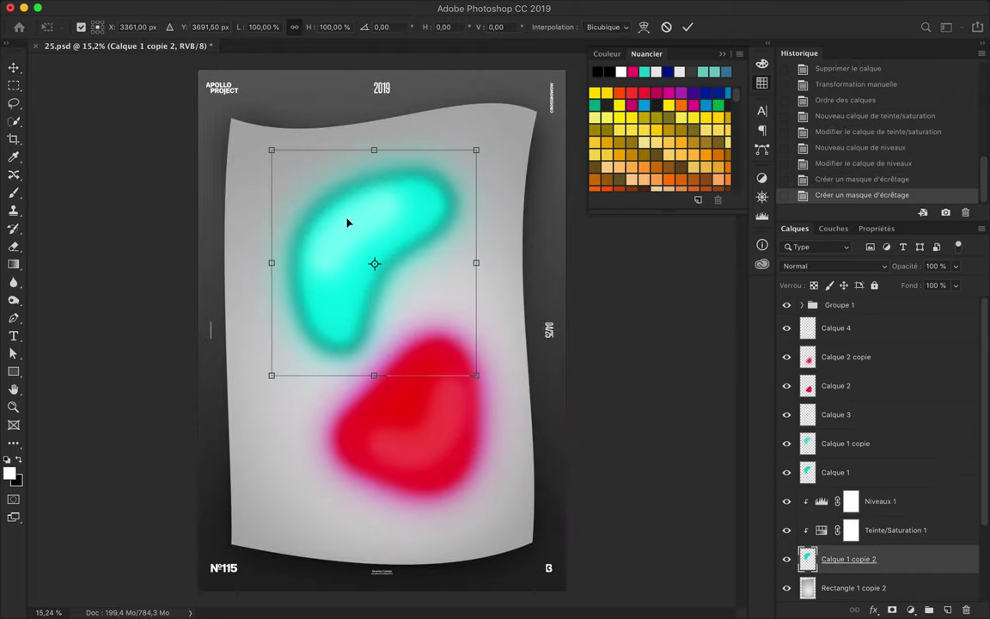
Step: Adjust the Levels settings to lighten the shadow to a teal tone
double_click(821, 530)
click(794, 228)
double_click(822, 501)
drag(963, 376, 897, 377)
click(794, 228)
Step: Free Transform the teal shadow, Calque 1 copie 2, to enlarge and place it behind the teal blob
click(855, 567)
key(ctrl+t)
mouse_move(430, 265)
mouse_down()
mouse_move(376, 283)
mouse_move(363, 319)
mouse_up()
key(Return)
key(ctrl+t)
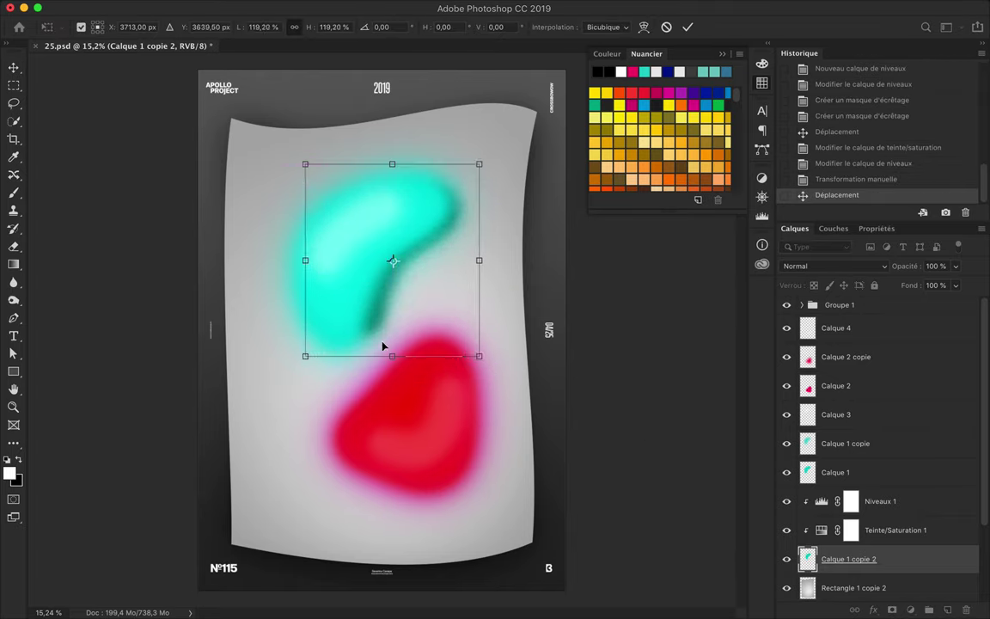
key(Return)
Step: Clip copies of the Levels and Hue/Saturation adjustments to the red shadow and shift it left
drag(859, 385, 869, 350)
alt+click(819, 394)
alt+click(820, 366)
drag(424, 442, 409, 401)
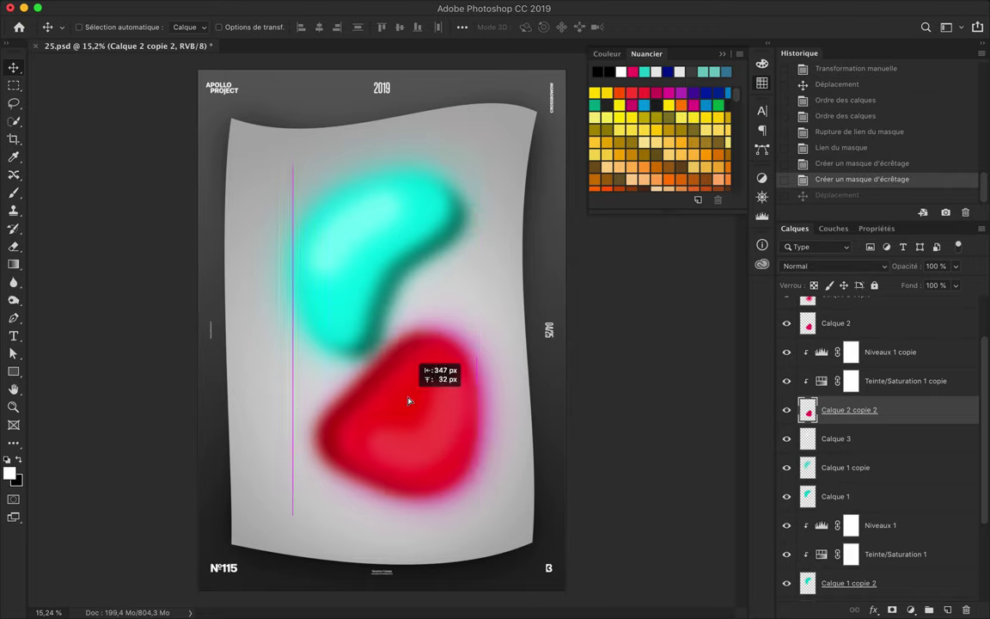
Step: Nudge the teal shadow up and left, and add a new empty layer clipped to the sheet
scroll(851, 430, down, 3)
click(851, 461)
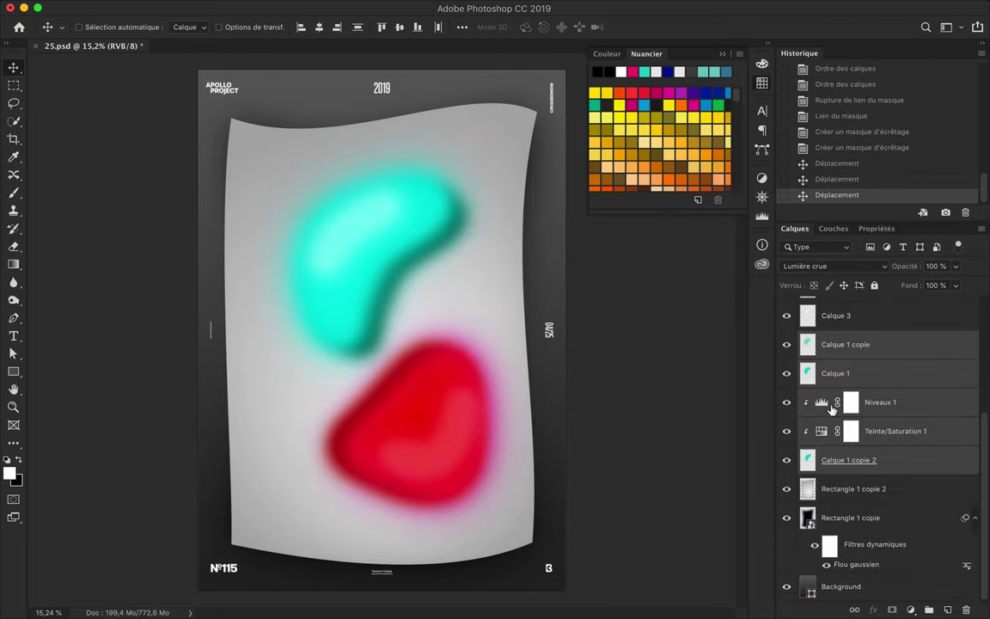
drag(488, 197, 455, 189)
key(ctrl+alt+shift+n)
key(ctrl+alt+g)
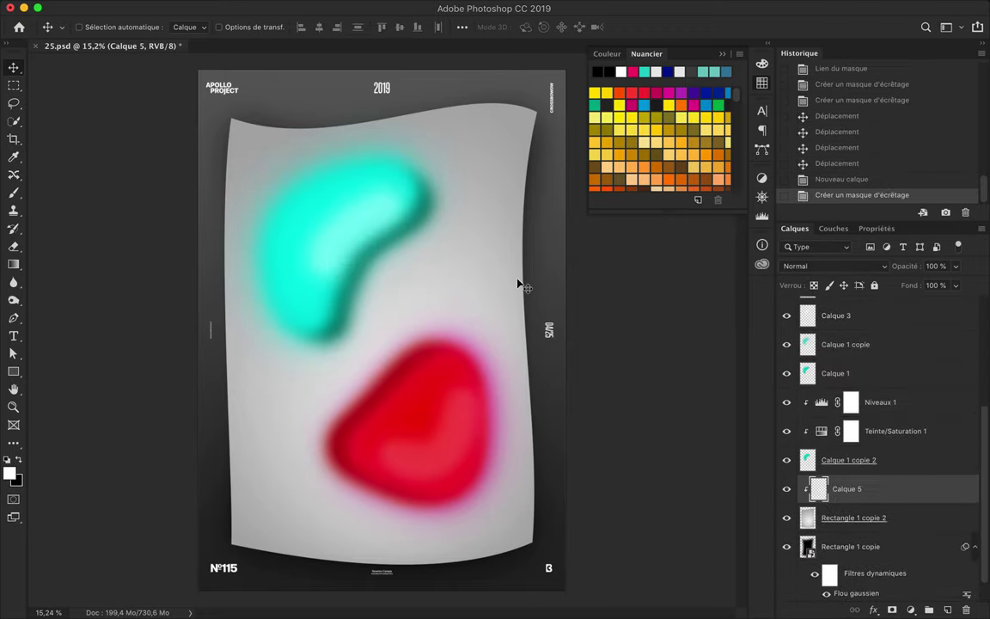
Step: Brush a lightening stroke near the teal blob, then low-opacity Densité couleur + shading down the sheet's right side
key(b)
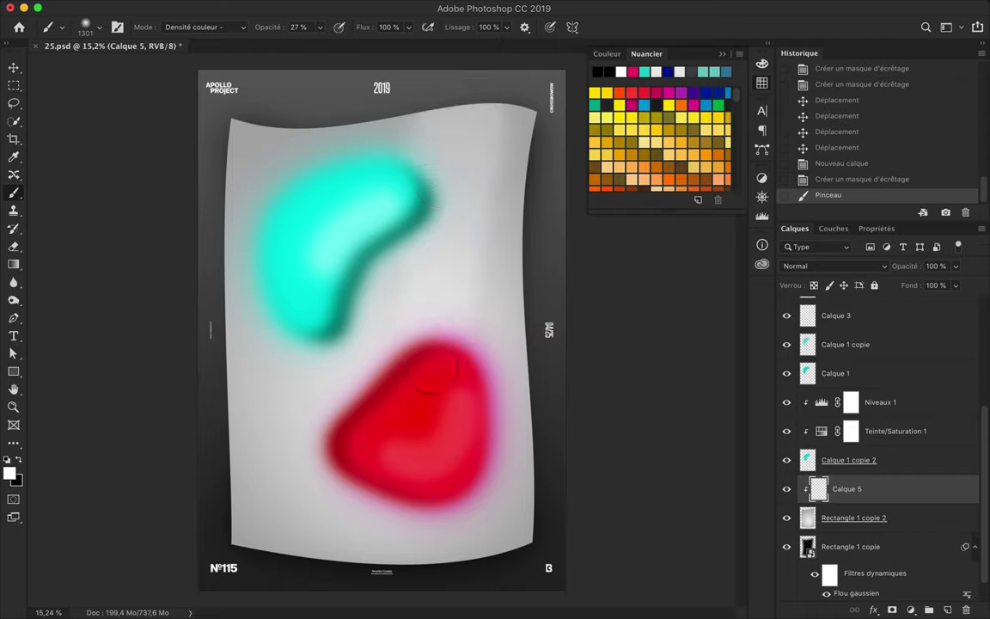
drag(429, 129, 434, 301)
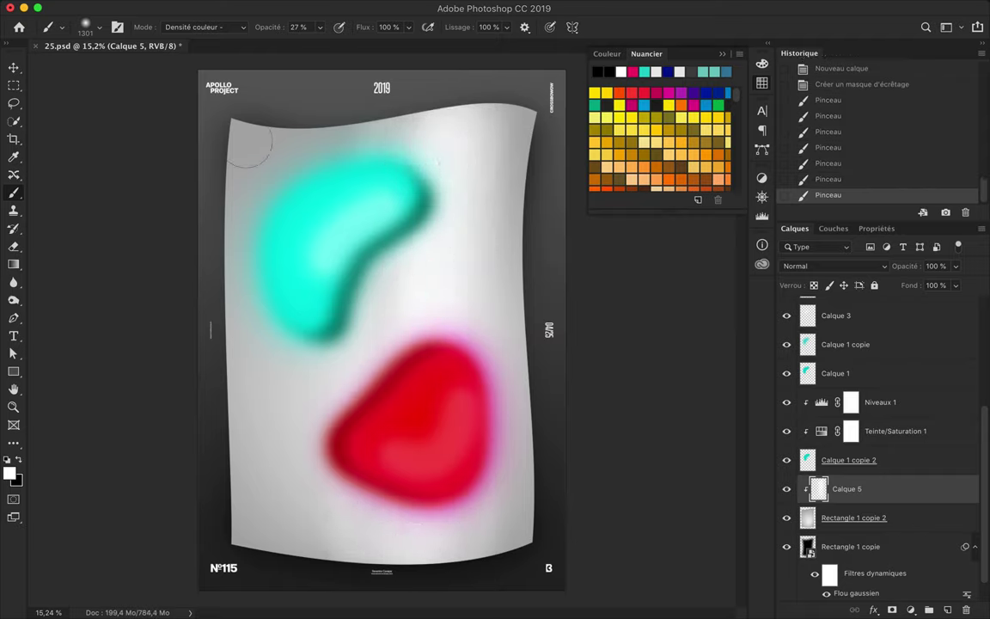
click(204, 26)
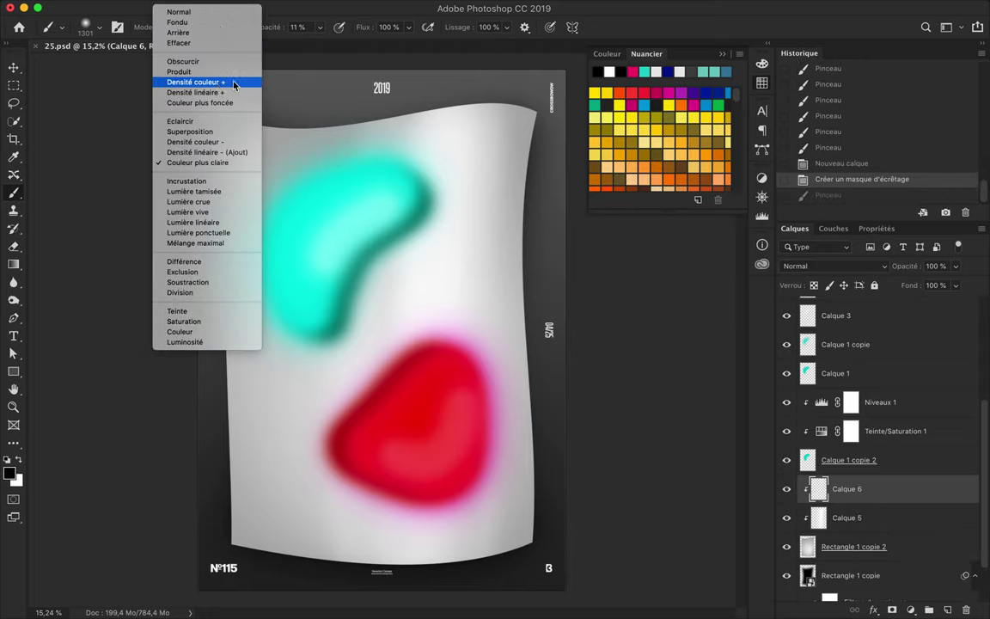
click(198, 82)
key(1)
key(1)
drag(258, 138, 365, 320)
key(ctrl+z)
drag(319, 27, 319, 46)
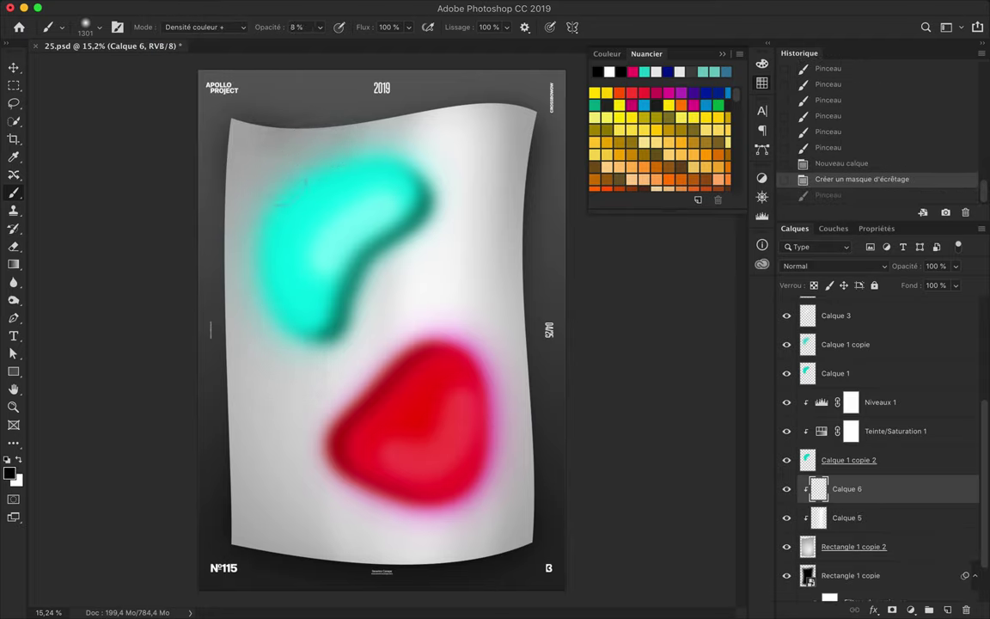
drag(539, 124, 530, 577)
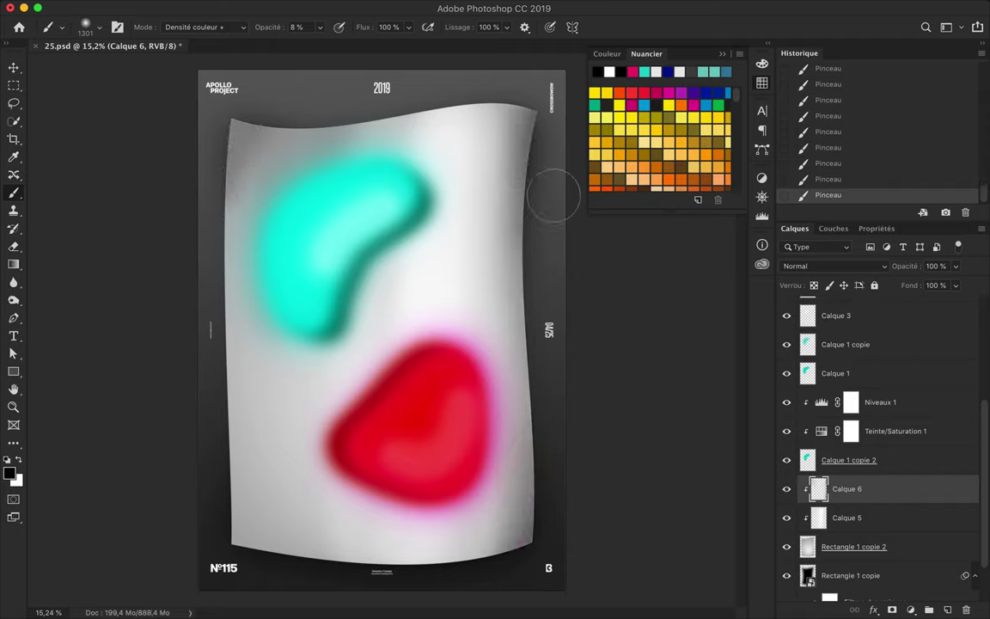
key(ctrl+minus)
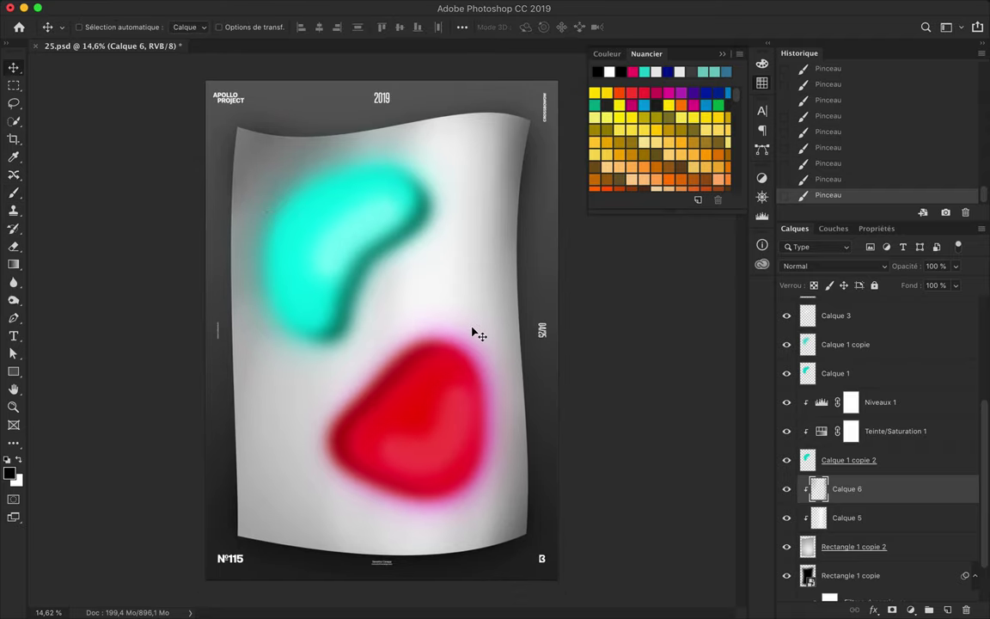
Step: Set the foreground colour to yellow e4d702
scroll(455, 214, down, 1)
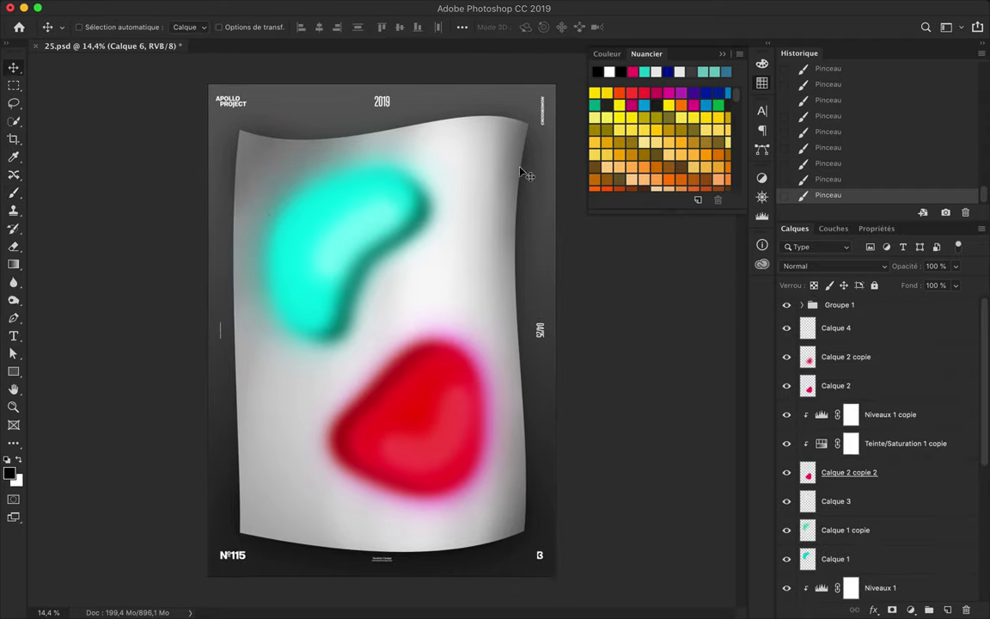
key(ctrl+plus)
key(i)
click(764, 364)
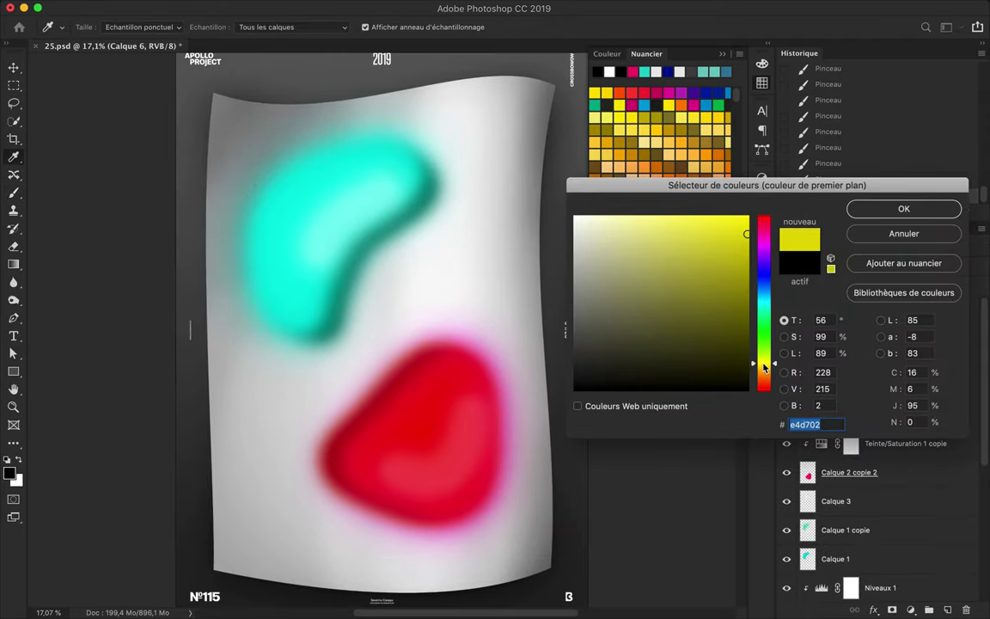
key(Return)
Step: Set the brush to Normal at 100% opacity, then paint and undo a yellow stroke over the red blob
key(v)
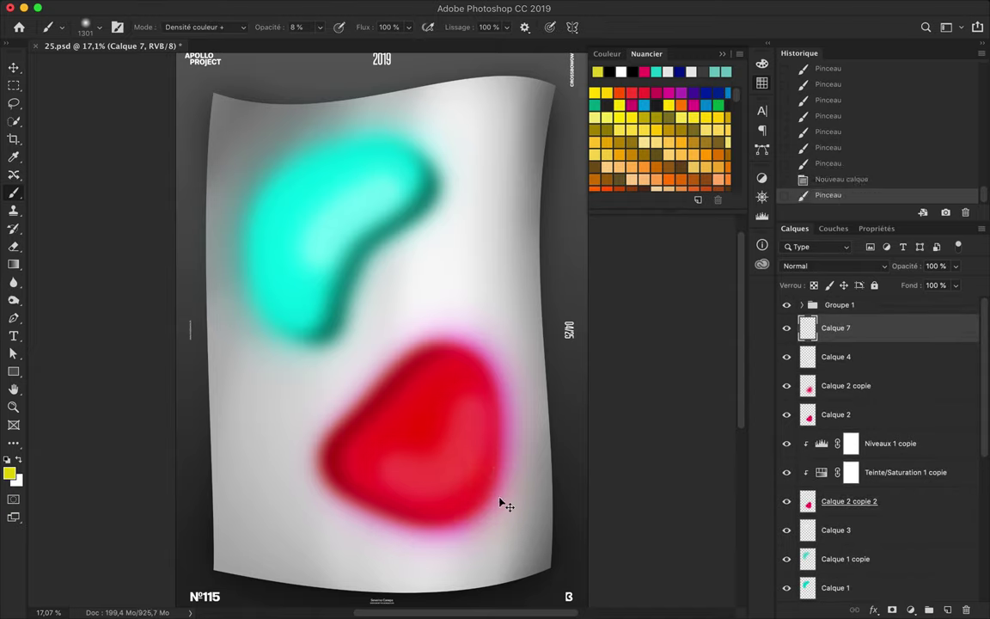
key(ctrl+z)
click(204, 27)
click(187, 7)
key(0)
right_click(387, 387)
drag(477, 515, 409, 422)
key(ctrl+z)
Step: Paint a size-508 diagonal yellow stroke across the sheet, then undo it
right_click(375, 320)
text(508)
key(Return)
drag(279, 124, 533, 533)
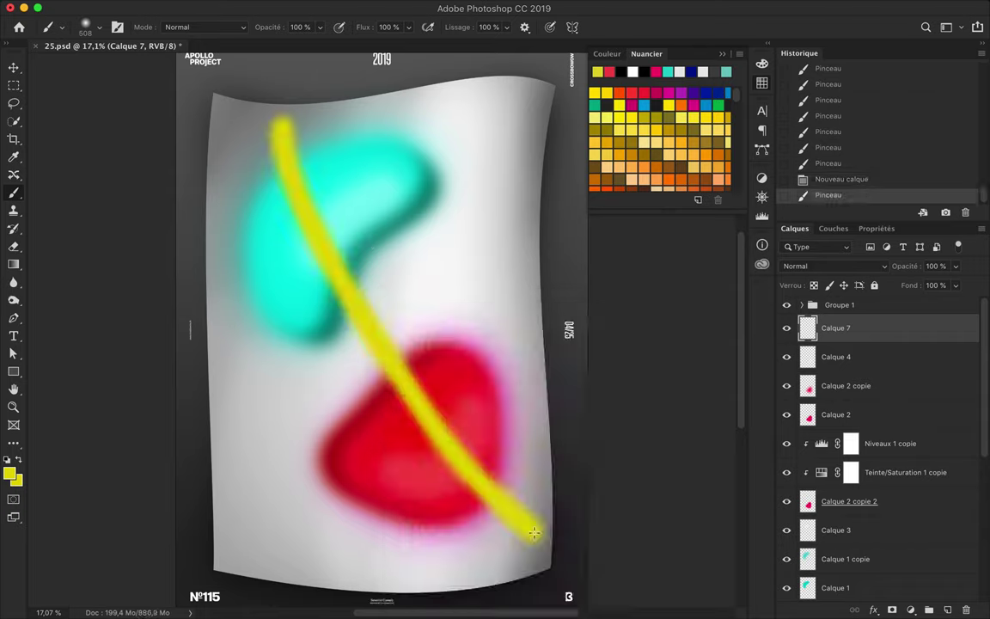
key(ctrl+z)
key(v)
scroll(867, 361, down, 5)
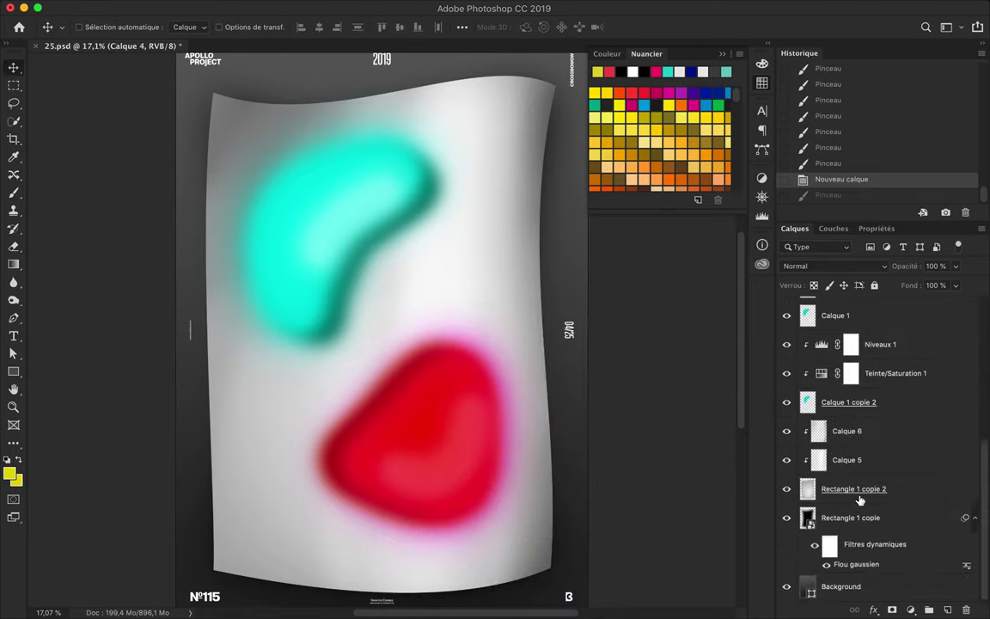
Step: Merge the sheet copy with its shading and select its outline, contracted slightly
mouse_move(864, 508)
mouse_down()
mouse_move(848, 537)
mouse_move(842, 442)
mouse_up()
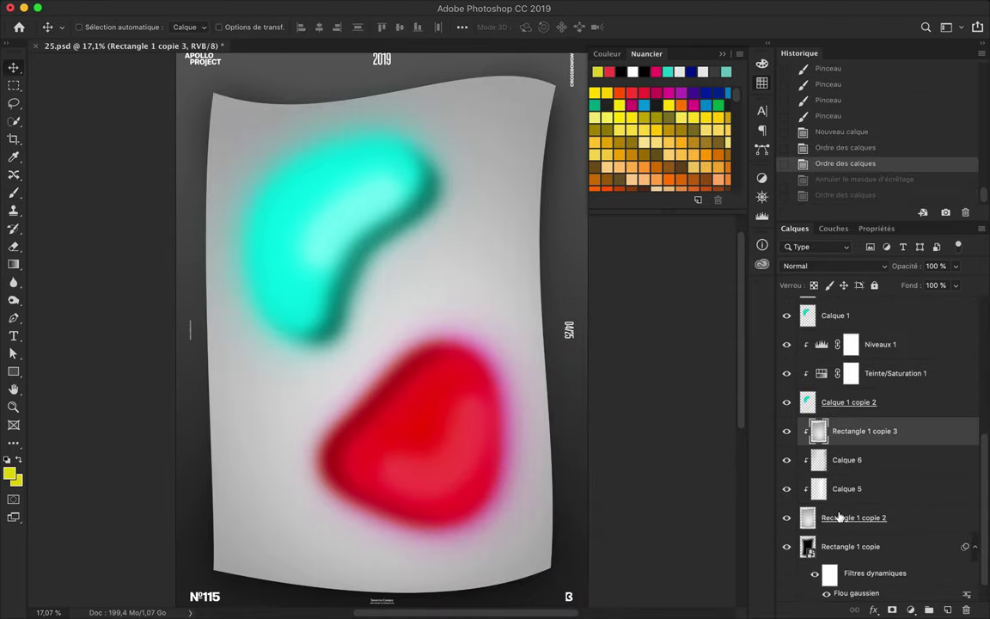
key(ctrl+e)
key(ctrl+shift+d)
click(344, 6)
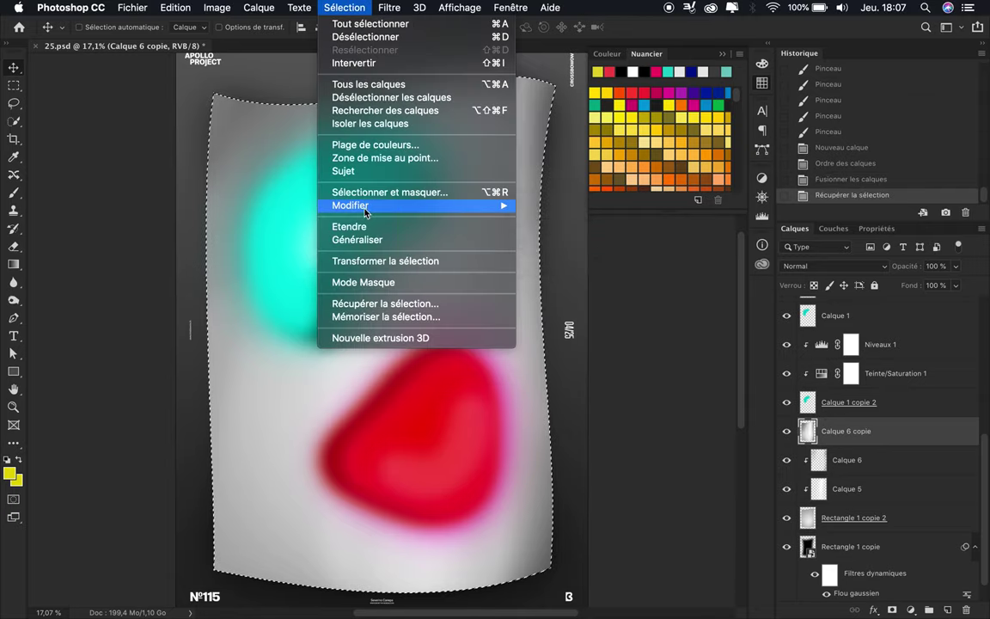
click(558, 318)
key(Return)
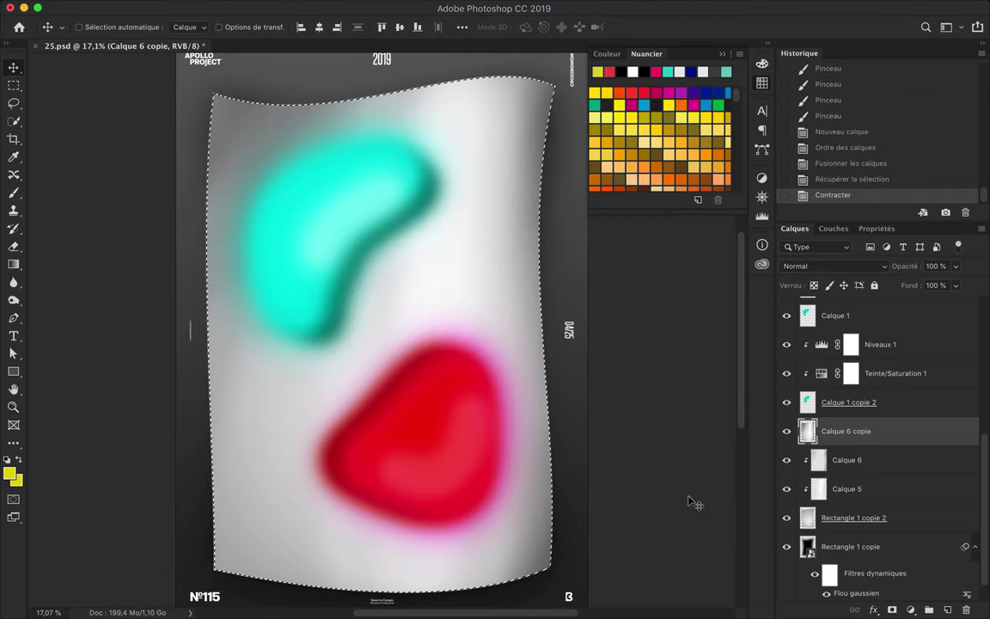
key(ctrl)
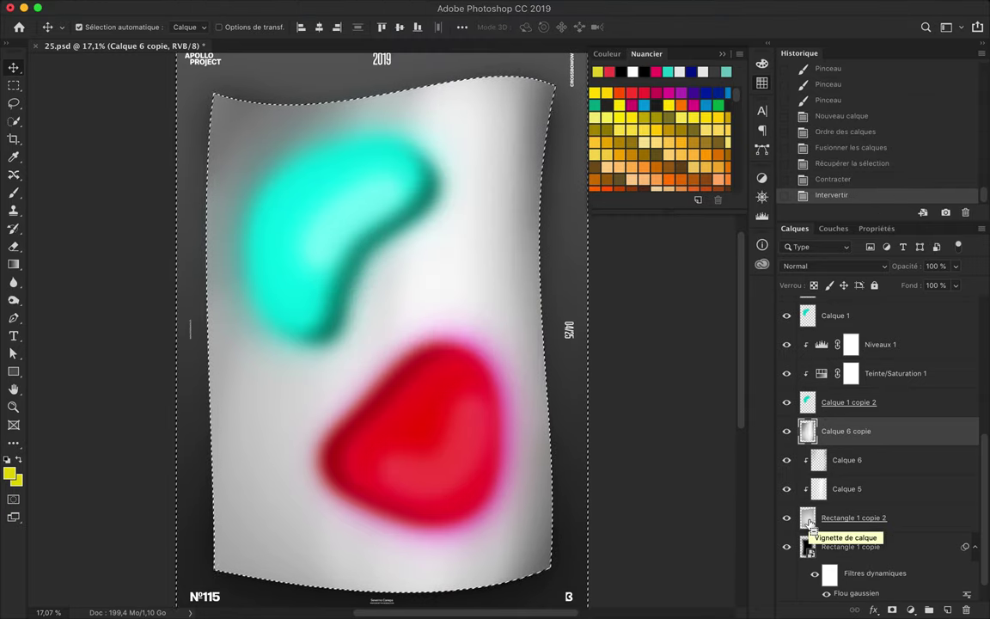
key(ctrl+shift+i)
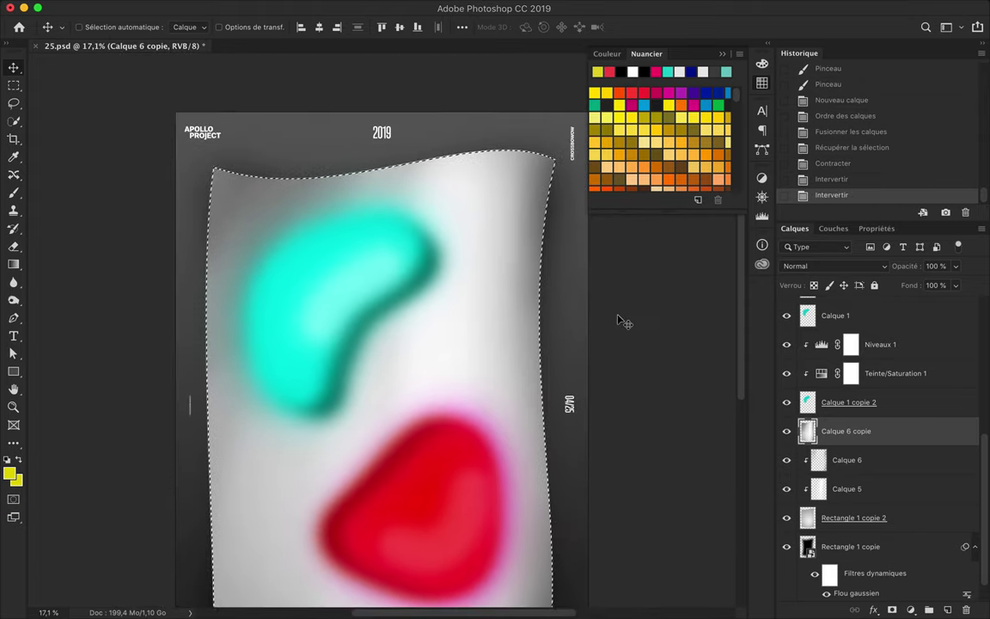
Step: Duplicate the merged sheet layer as Calque 6 copie 2 and dodge its top-left corner
key(ctrl+j)
key(ctrl+plus)
click(13, 282)
click(364, 191)
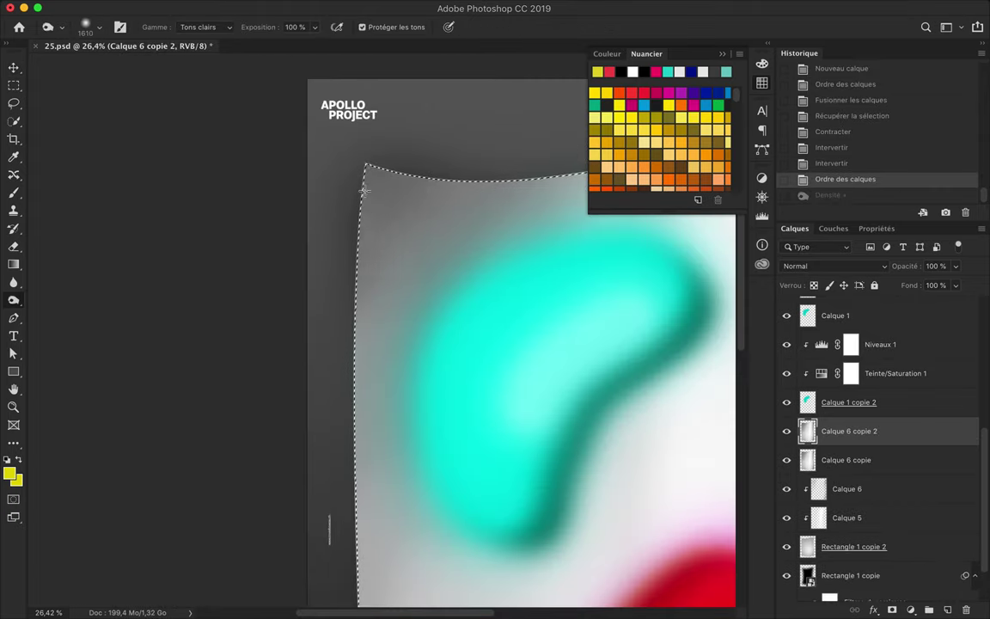
Step: Dodge and burn the sheet's top edge and its left edge near the teal blob
drag(358, 171, 496, 172)
scroll(380, 189, up, 5)
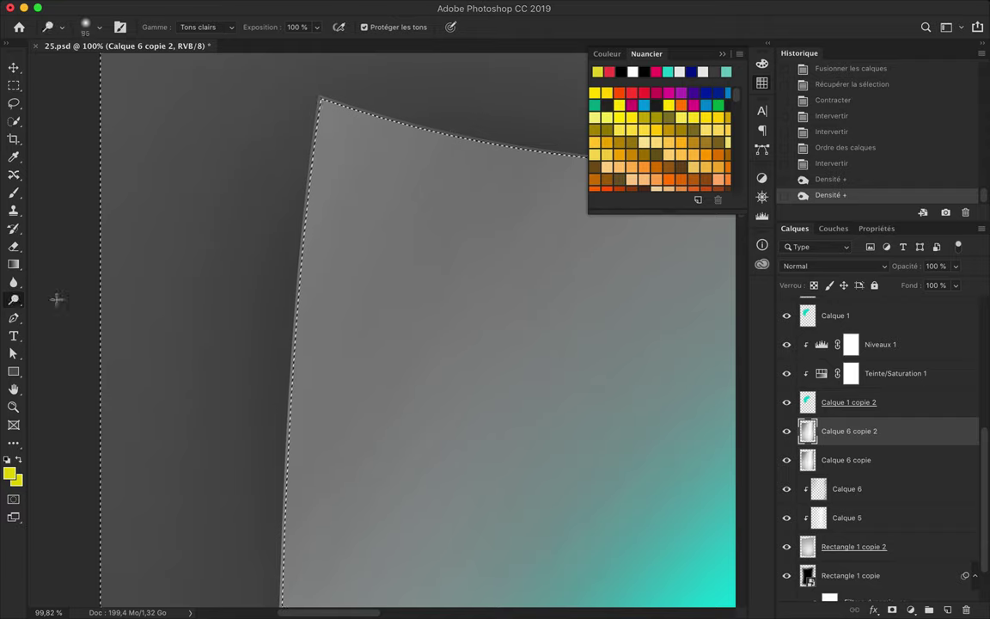
scroll(286, 287, down, 3)
drag(305, 326, 305, 155)
drag(303, 353, 307, 206)
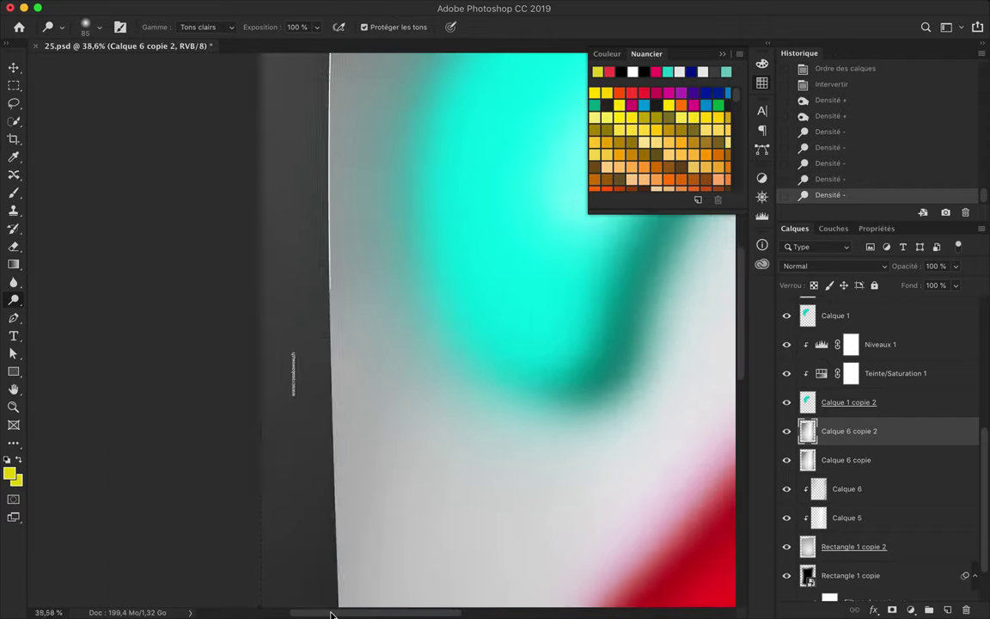
scroll(302, 231, down, 1)
scroll(327, 460, down, 5)
scroll(506, 433, right, 8)
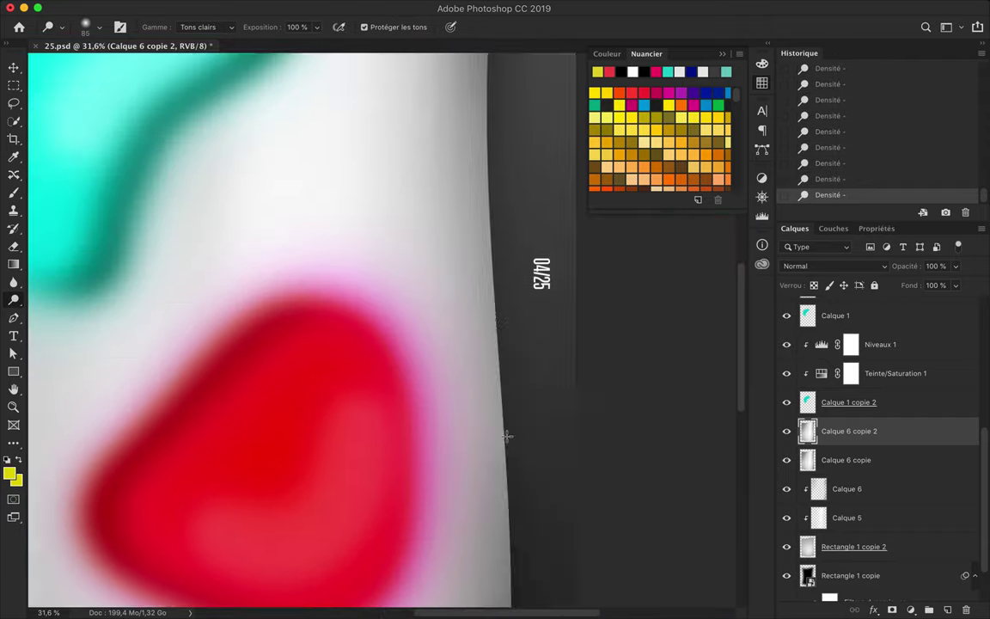
scroll(527, 162, up, 10)
scroll(527, 162, up, 5)
scroll(475, 464, down, 8)
scroll(544, 197, down, 5)
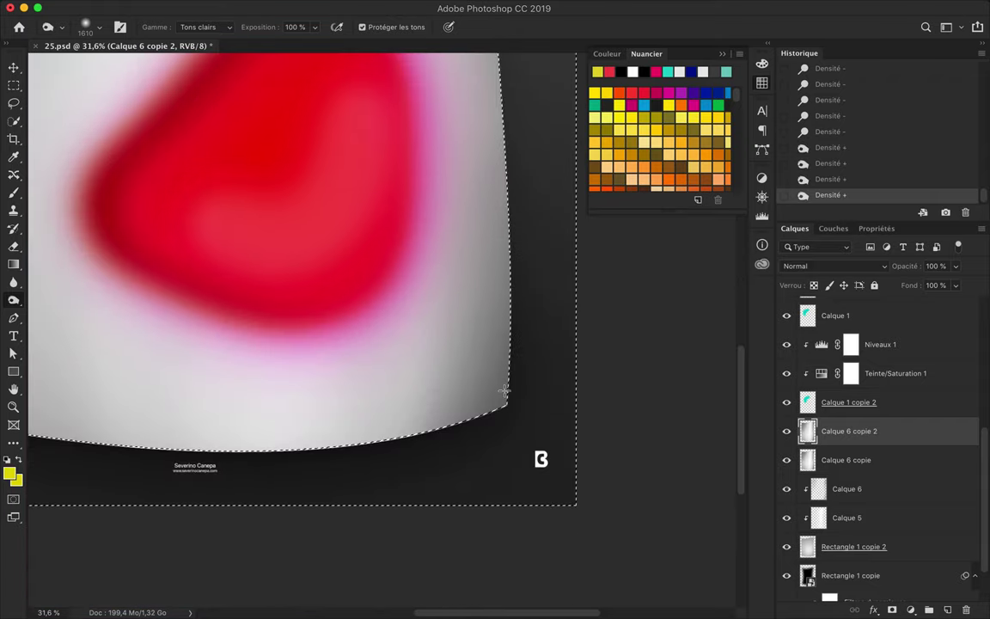
scroll(327, 448, left, 8)
Step: Select the card shape, invert and feather the selection, and delete everything outside the card
key(m)
scroll(305, 416, up, 3)
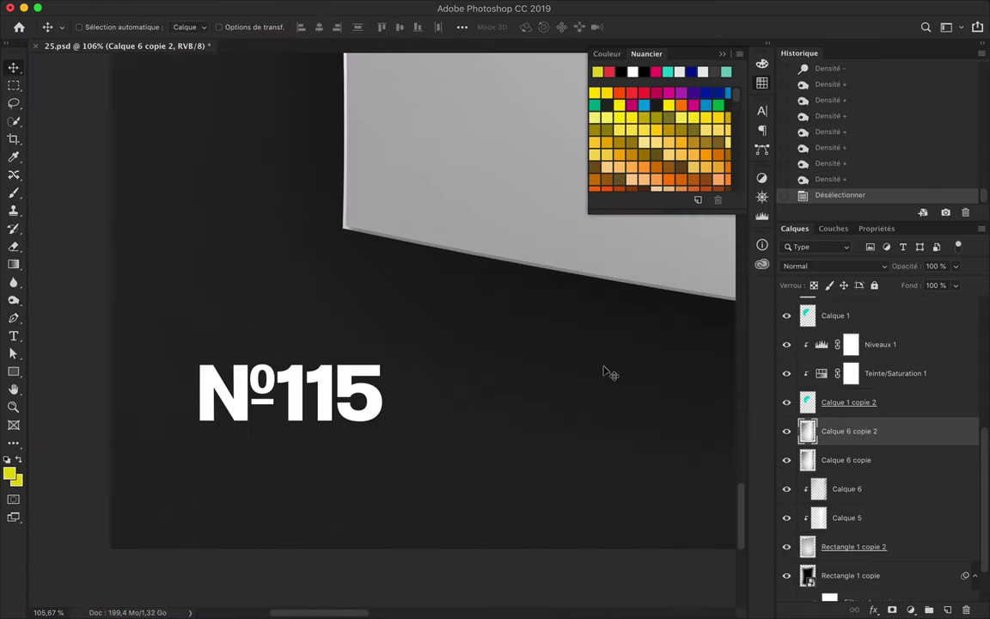
click(834, 266)
key(Escape)
key(super+shift+i)
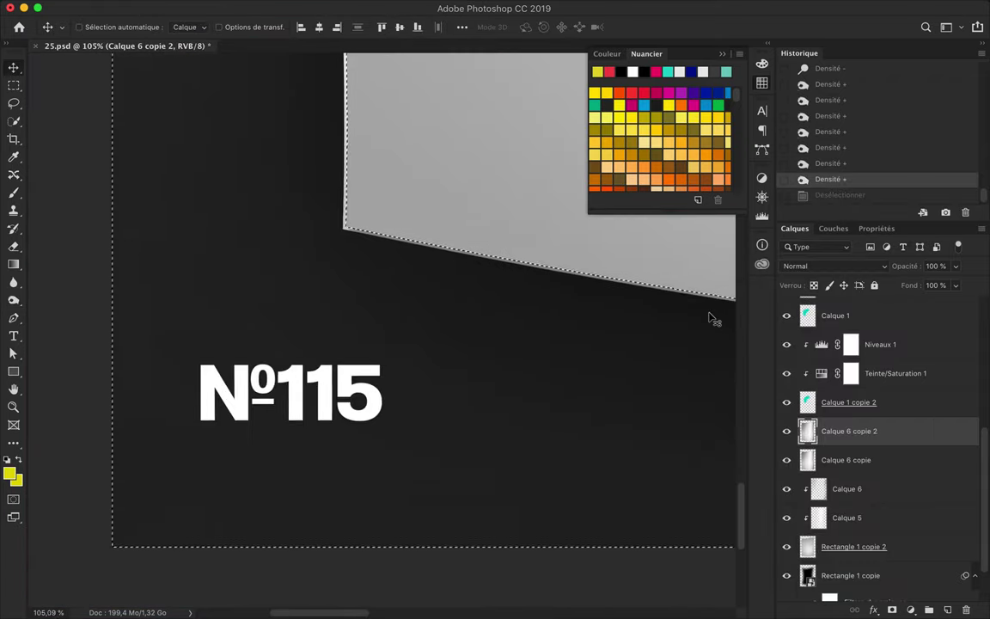
click(344, 7)
click(581, 256)
key(Return)
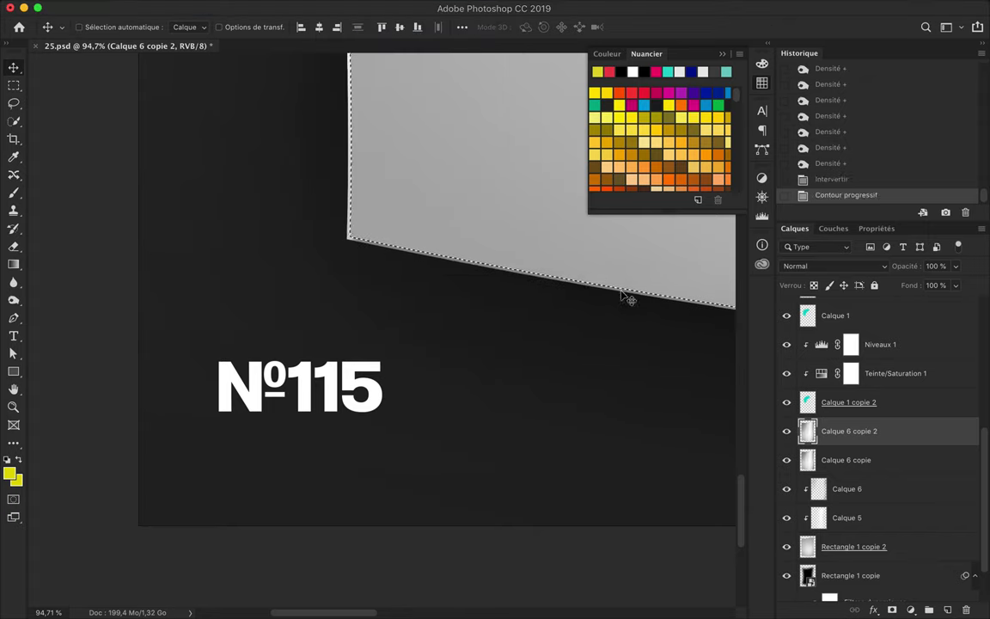
key(BackSpace)
key(BackSpace)
key(BackSpace)
scroll(464, 258, up, 5)
key(BackSpace)
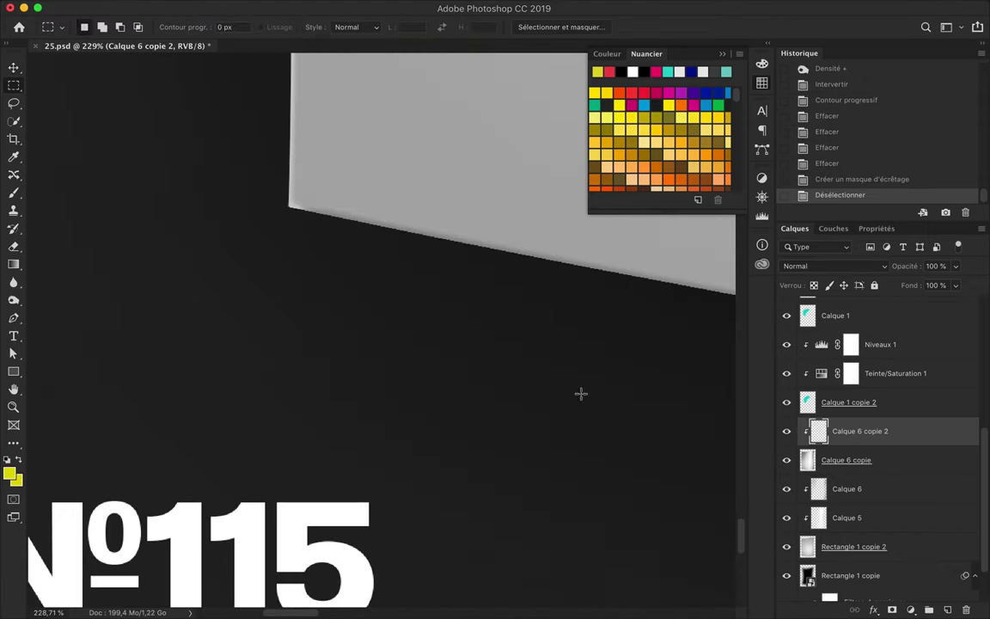
scroll(483, 205, down, 5)
scroll(484, 204, up, 2)
scroll(487, 205, up, 2)
Step: Blend the card layer as Incrustation at 35% fill
click(834, 266)
click(803, 418)
click(956, 286)
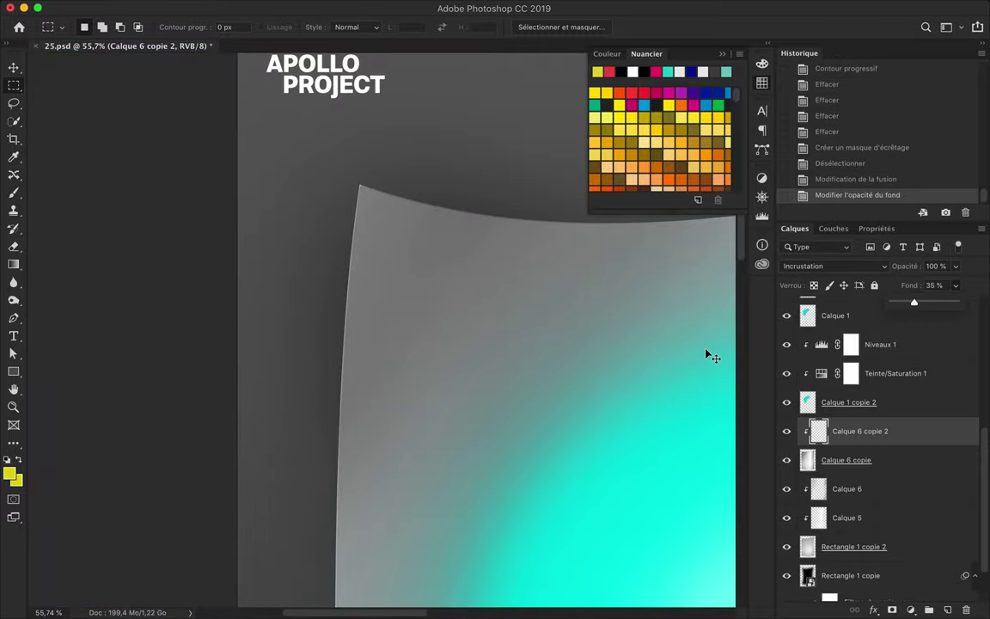
scroll(710, 356, down, 5)
scroll(685, 349, down, 1)
scroll(855, 413, up, 3)
click(389, 8)
Step: Apply Add Noise to the teal blob copy
click(627, 171)
key(Return)
scroll(372, 195, up, 3)
scroll(566, 345, up, 5)
Step: Add a Hue/Saturation adjustment to the teal blob, trying saturation and hue changes
click(911, 609)
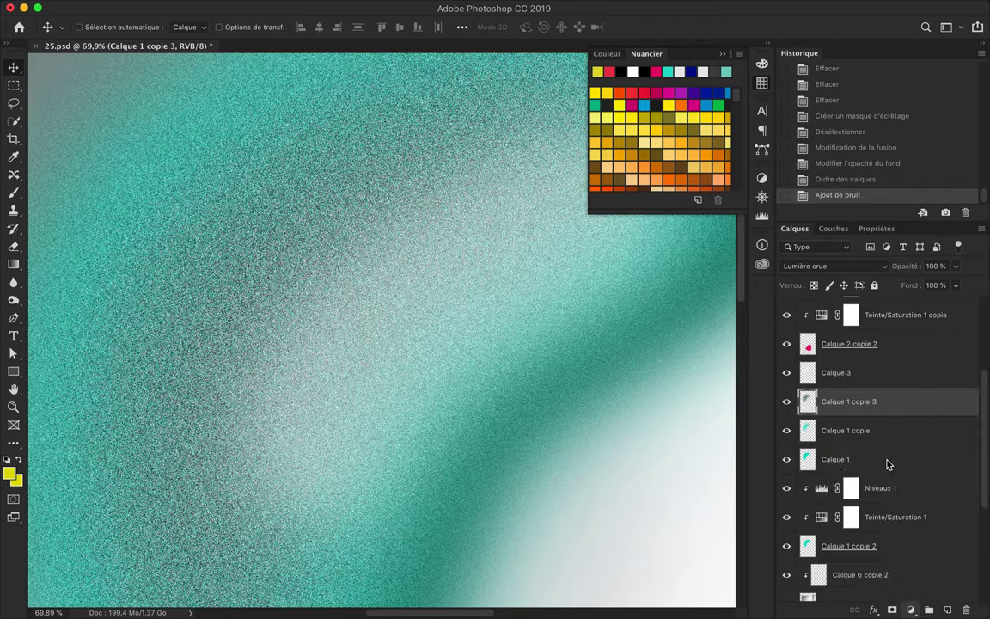
click(887, 457)
drag(877, 348, 965, 348)
mouse_move(876, 321)
mouse_down()
mouse_move(863, 322)
mouse_move(877, 321)
mouse_up()
key(ctrl+0)
mouse_move(965, 347)
mouse_down()
mouse_move(877, 347)
mouse_move(881, 322)
mouse_up()
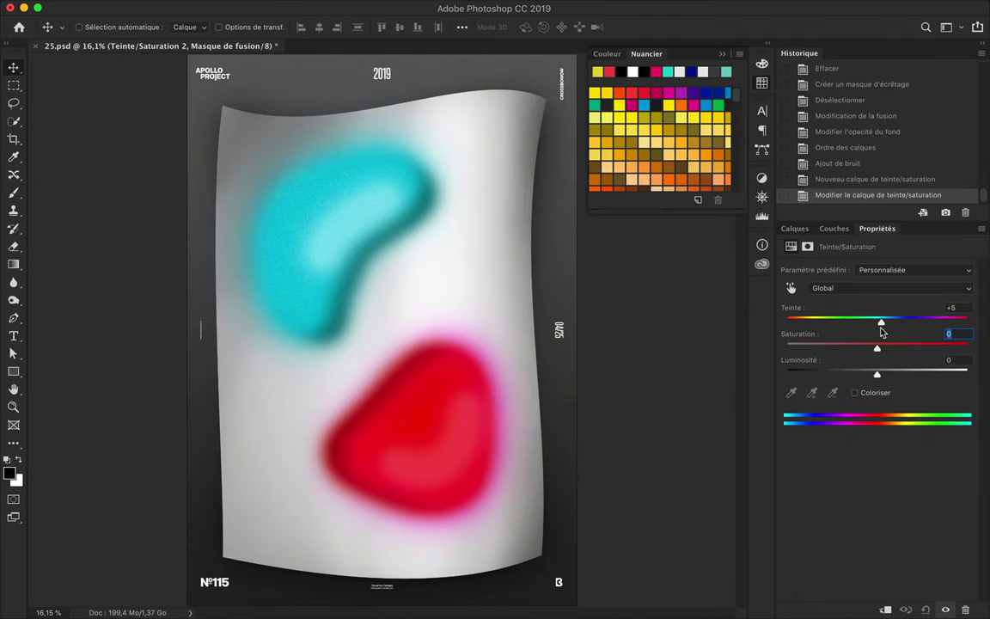
key(F7)
click(787, 401)
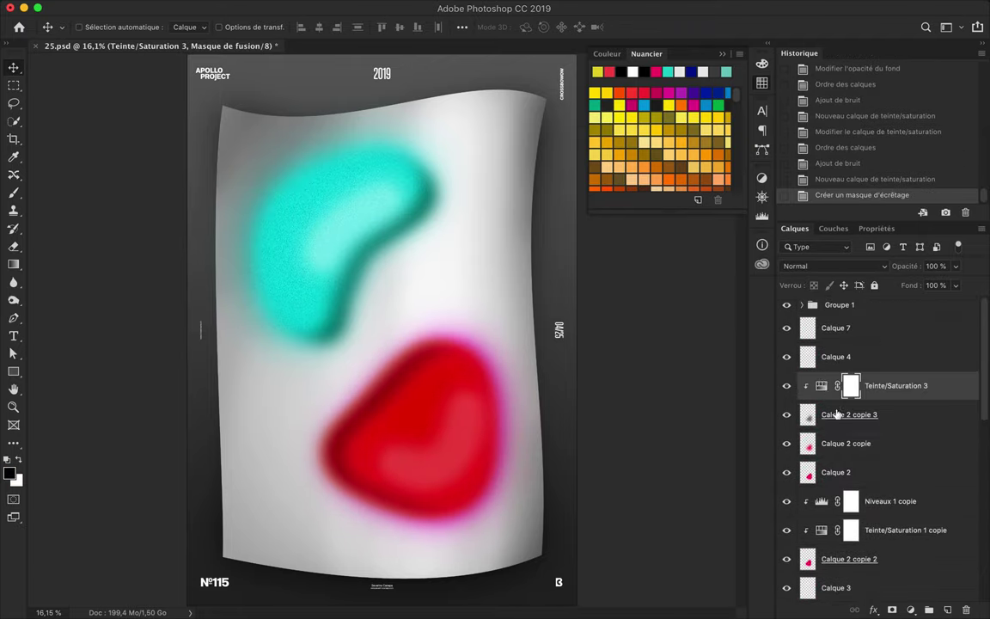
Step: Shift the red copy's Hue/Saturation hue to about +109, keeping the adjustment's blend at Normal
double_click(810, 380)
drag(877, 322, 806, 323)
scroll(471, 407, up, 5)
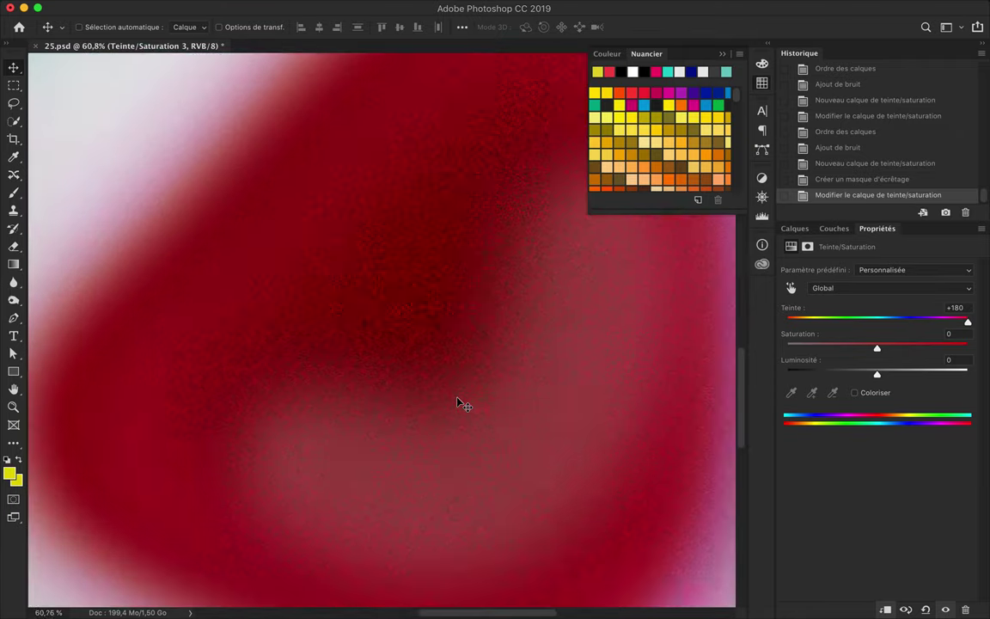
drag(968, 321, 946, 324)
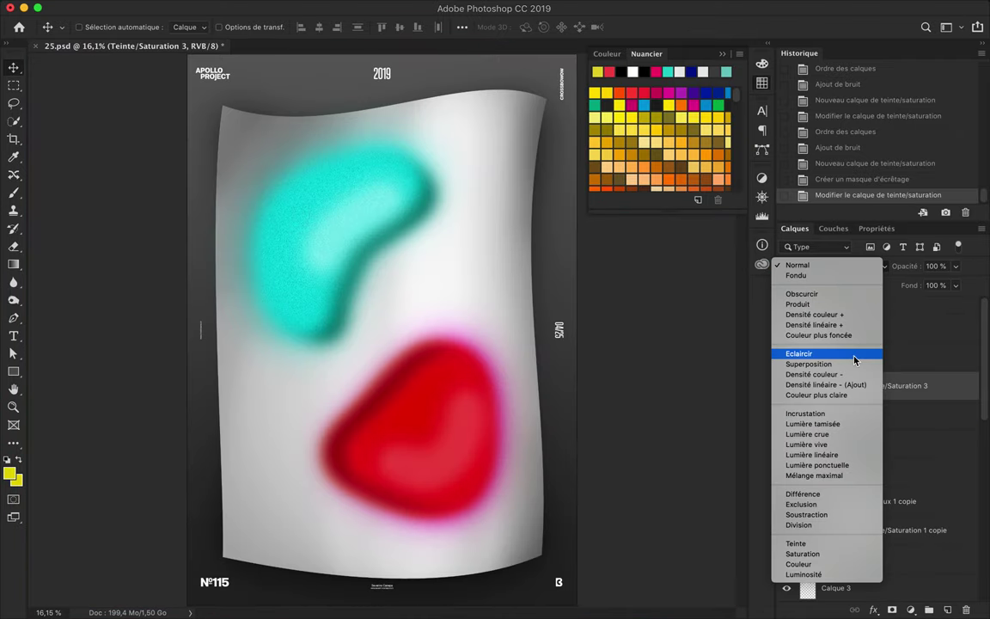
click(855, 359)
scroll(491, 420, up, 5)
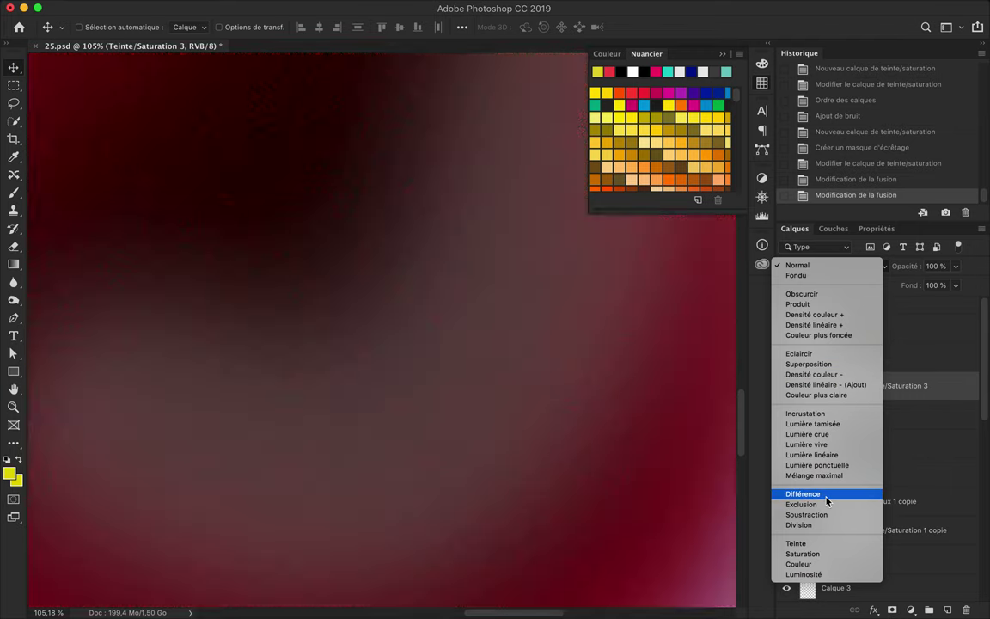
click(928, 393)
Step: Blend the red blob's noise copy as Incrustation, then select the teal noise copy
click(911, 413)
click(834, 266)
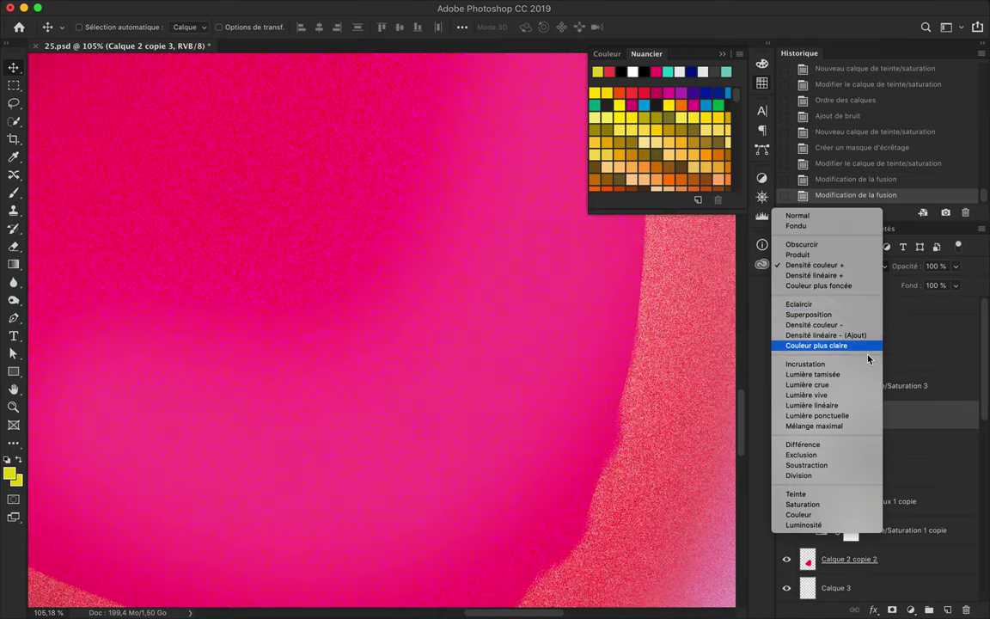
click(806, 360)
scroll(570, 395, down, 5)
scroll(851, 447, down, 3)
click(850, 506)
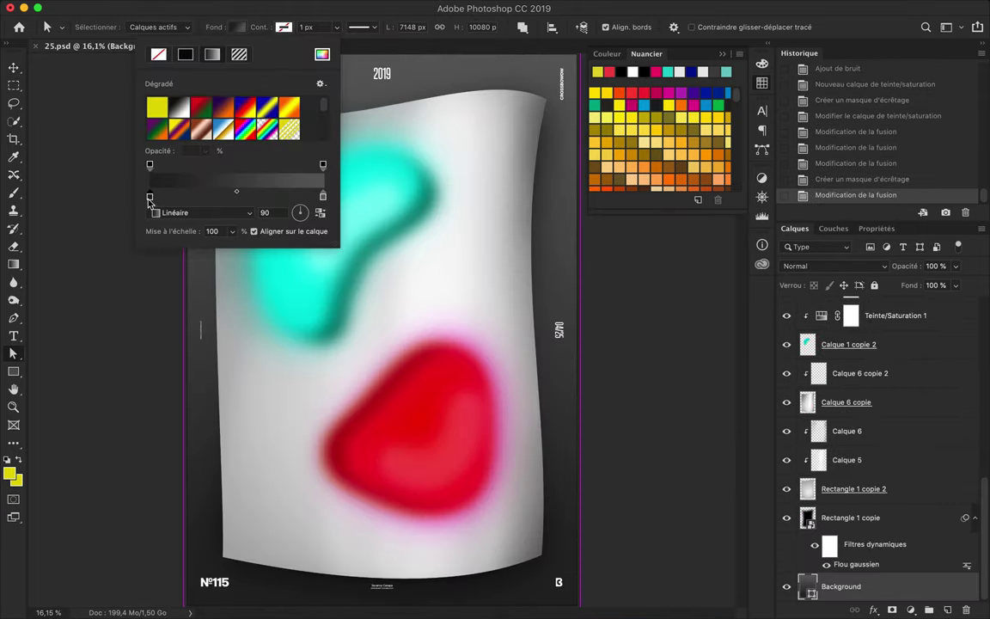
double_click(149, 196)
click(714, 258)
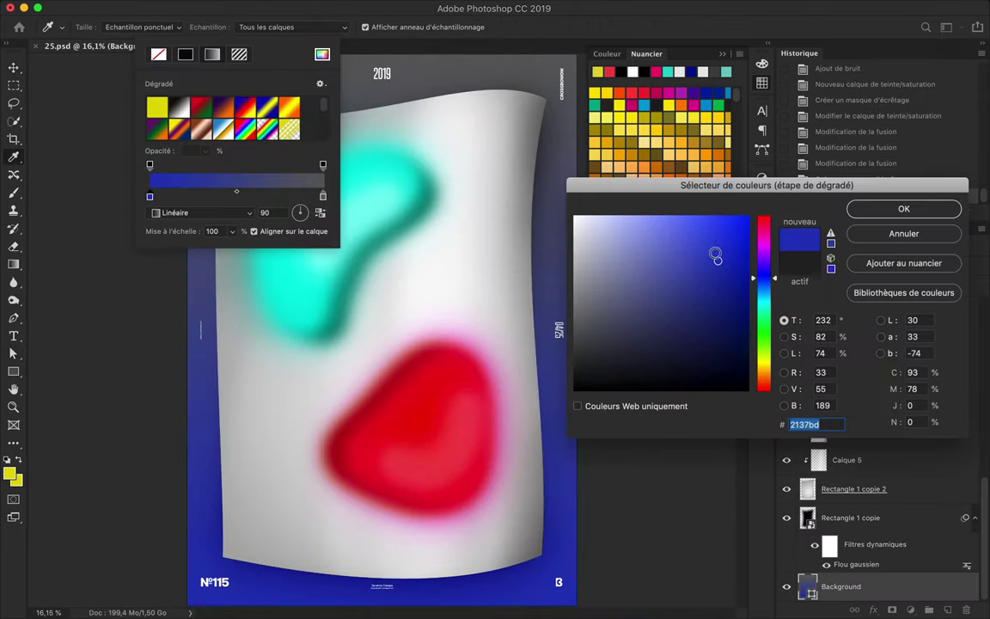
click(904, 209)
double_click(323, 196)
click(735, 250)
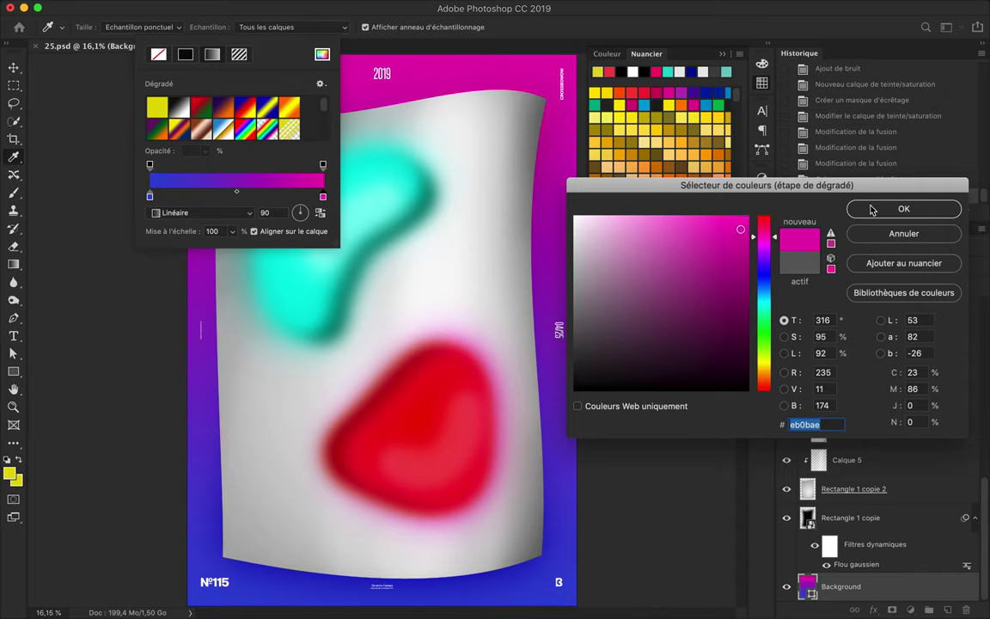
click(904, 208)
double_click(323, 196)
click(707, 281)
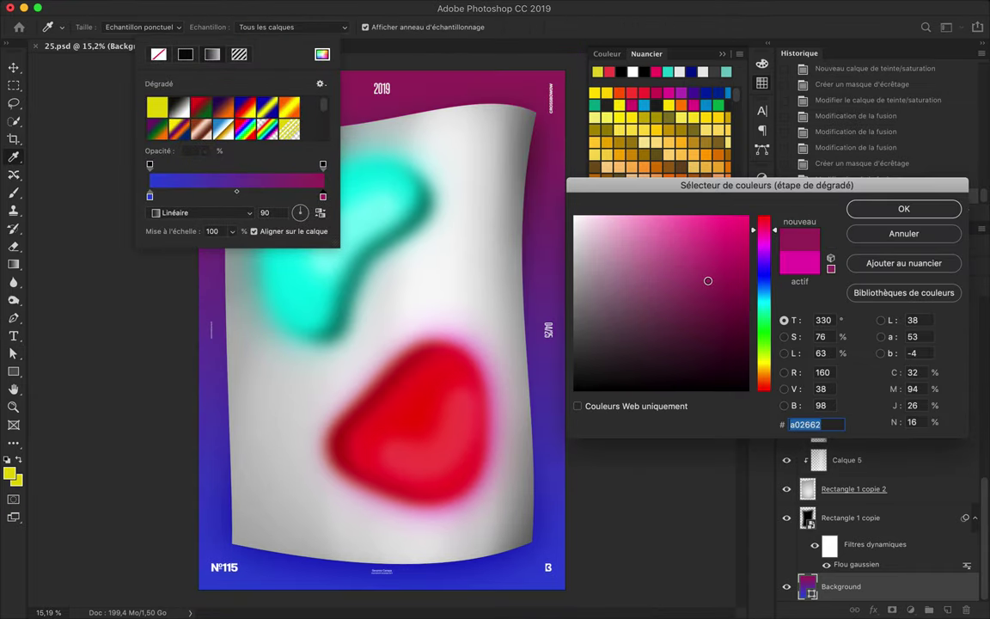
click(905, 209)
double_click(150, 196)
click(711, 301)
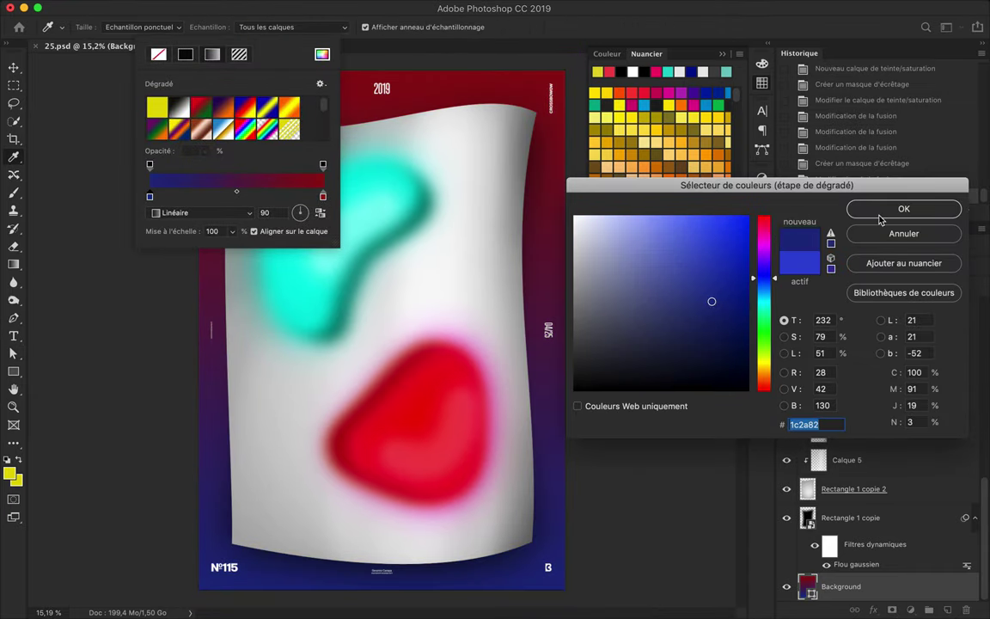
click(904, 233)
click(838, 179)
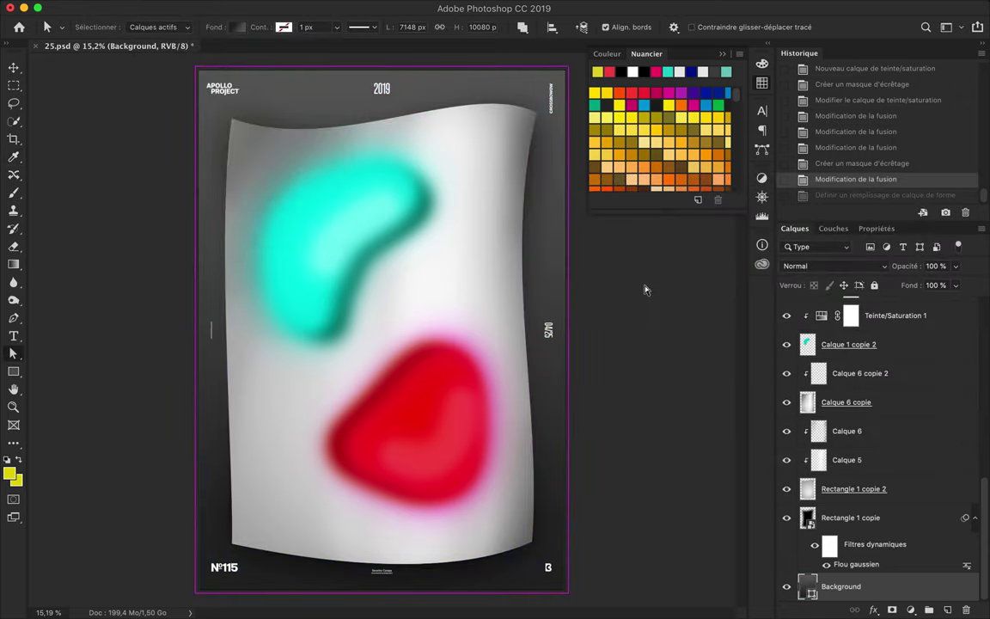
scroll(920, 307, up, 5)
drag(919, 308, 892, 410)
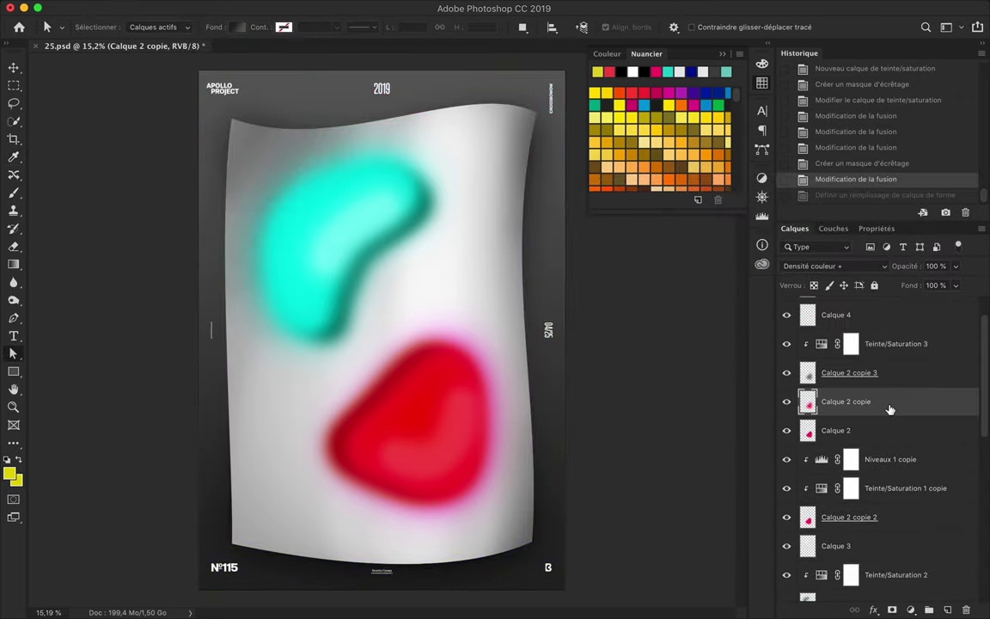
Step: Blend the red blob pink and add a duplicate teal blob set to Overlay (Incrustation)
click(834, 266)
click(757, 303)
key(v)
ctrl+click(342, 204)
click(846, 439)
key(ctrl+j)
click(834, 265)
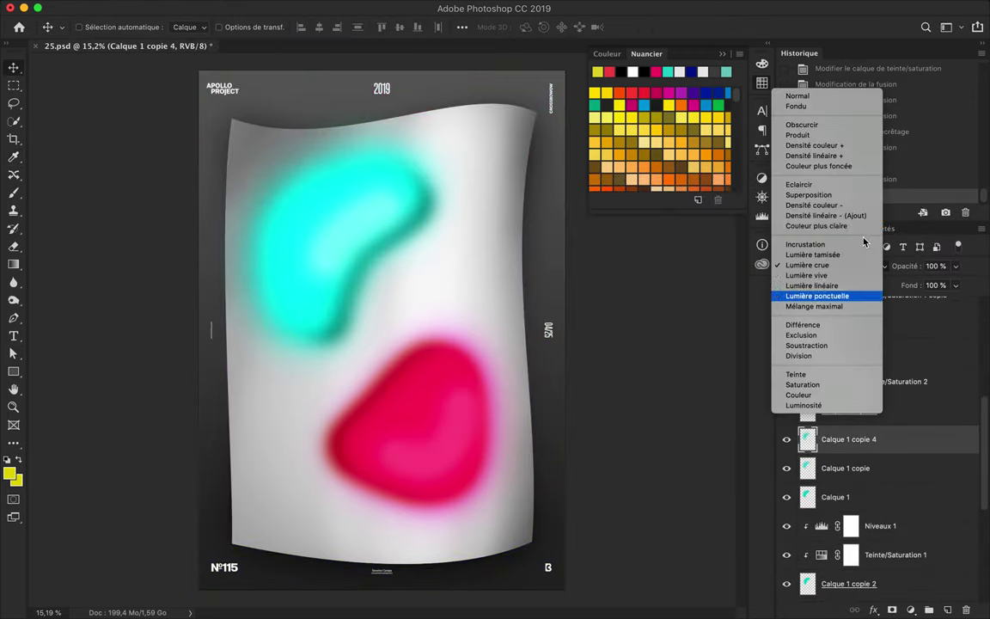
click(818, 246)
scroll(614, 317, up, 1)
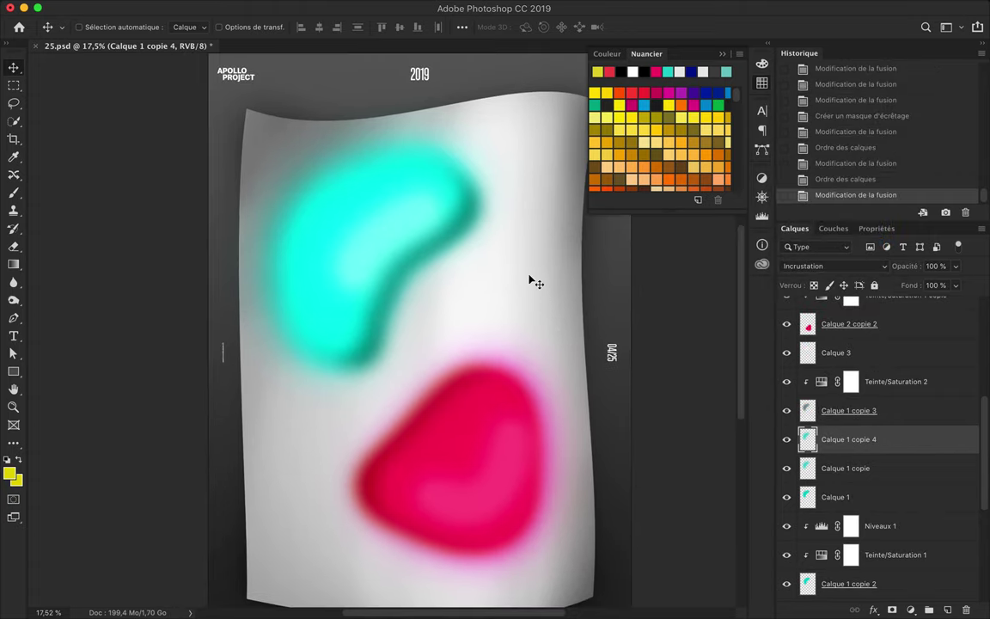
Step: Apply a Gaussian Blur to the Background copy to soften its noise grain
click(389, 5)
mouse_move(395, 210)
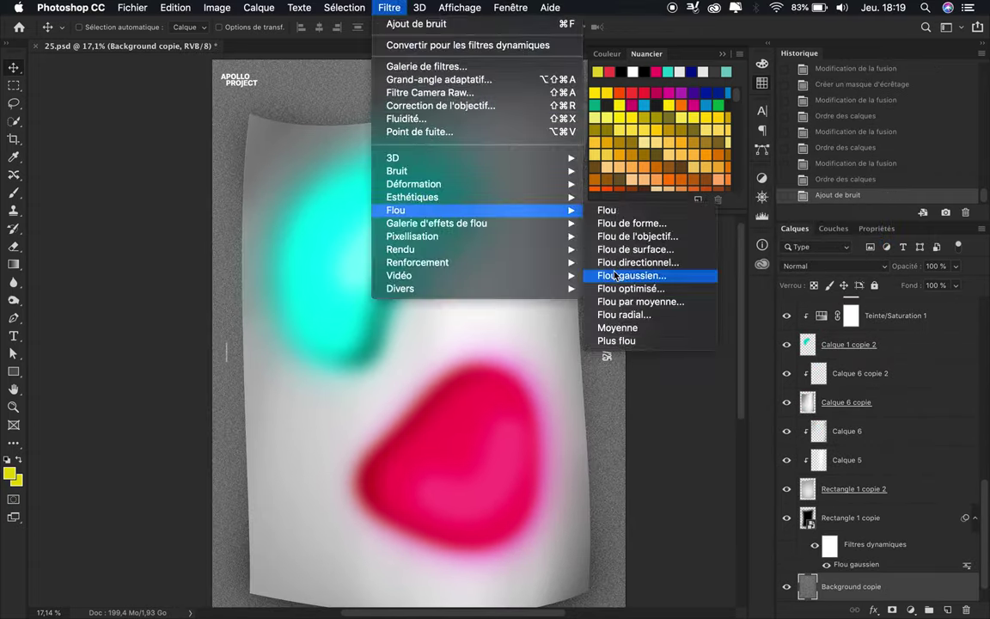
click(642, 270)
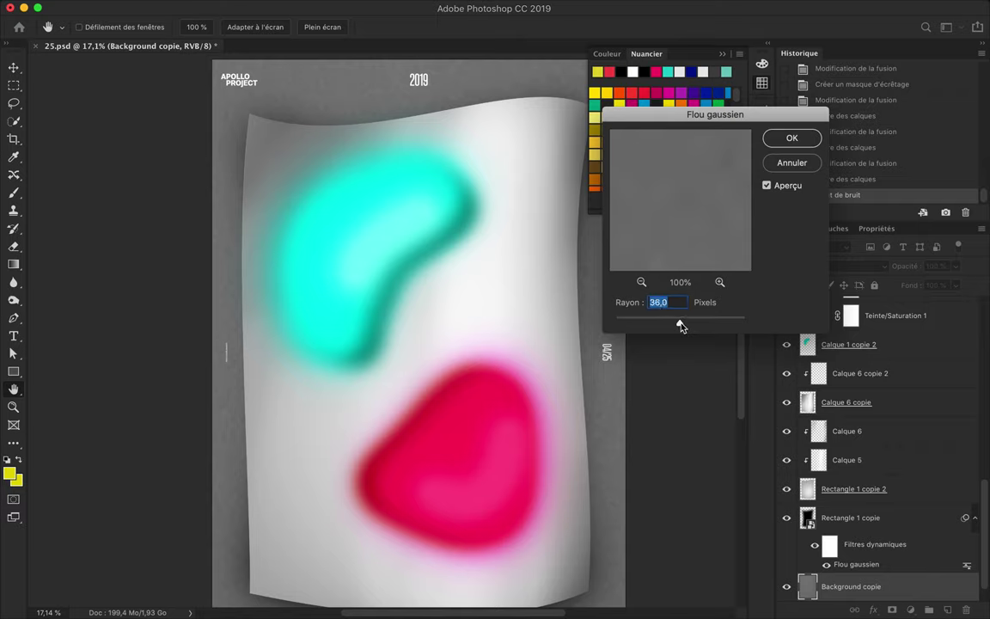
drag(693, 326, 636, 326)
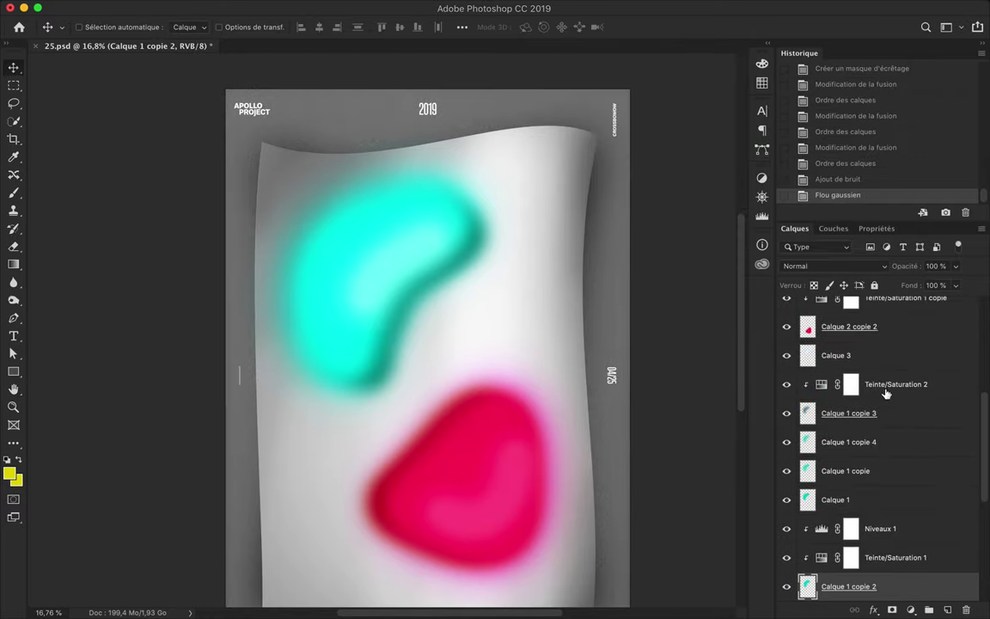
drag(835, 388, 932, 609)
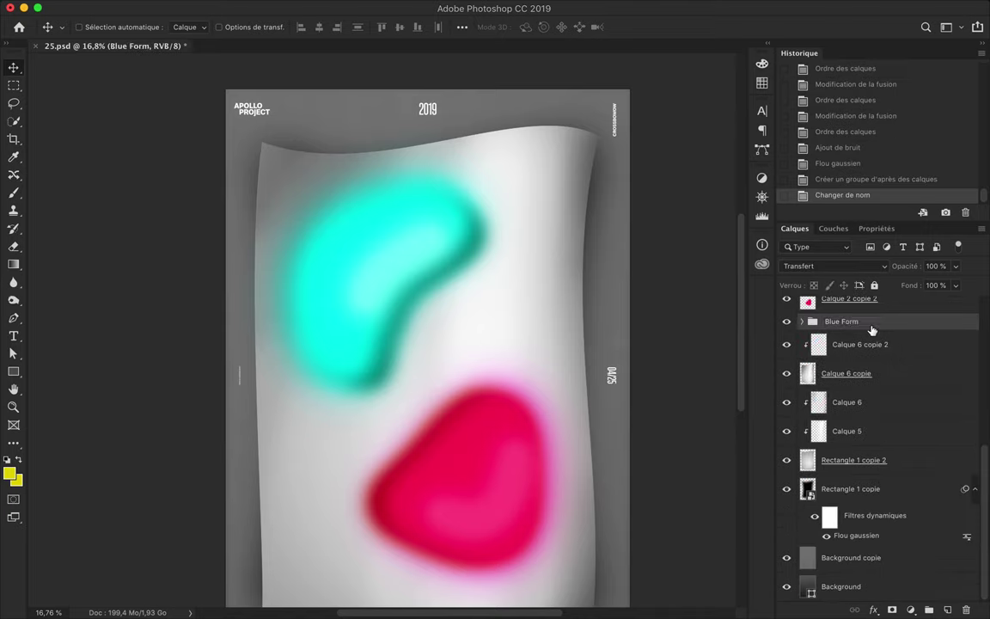
Step: Name the red blob group 'Red FOrm' and shift it right with Free Transform
text(Red FOrm)
scroll(516, 412, down, 3)
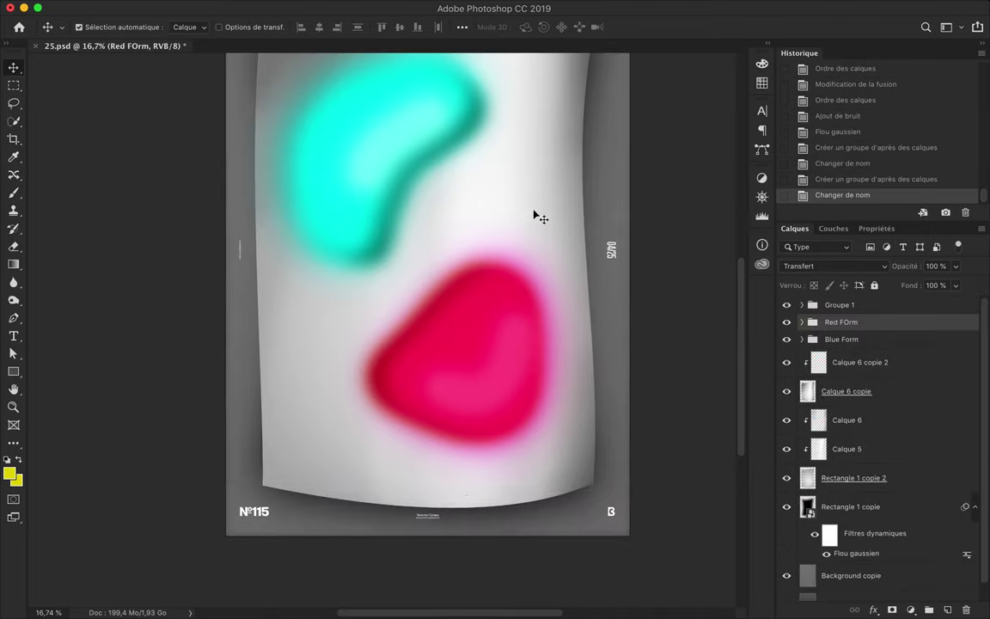
key(ctrl+t)
drag(500, 308, 567, 323)
key(Return)
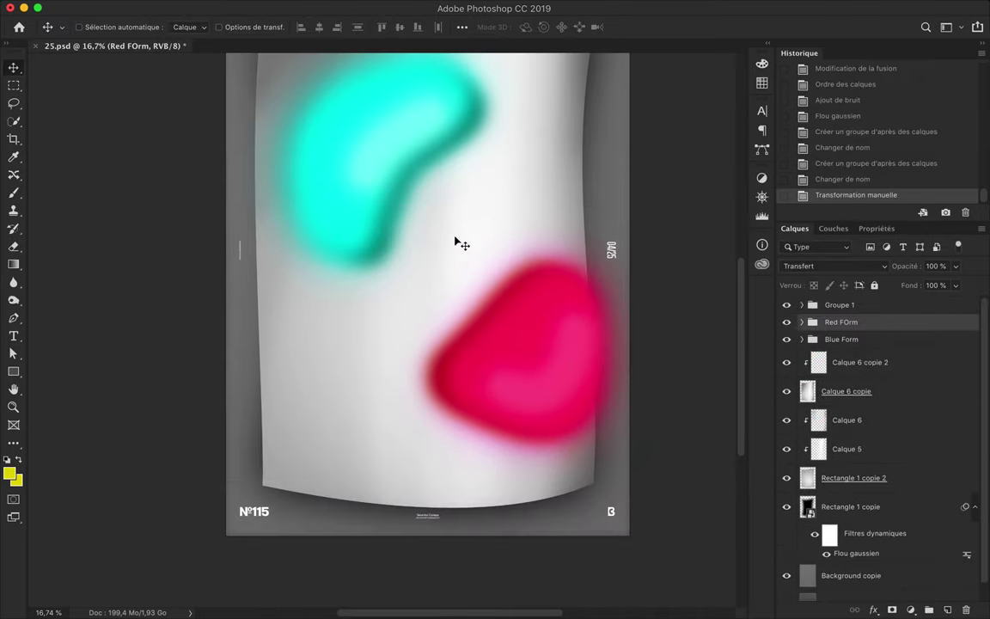
Step: Move the teal blob up and left, then add an empty layer above the background copy
drag(404, 194, 331, 182)
key(ctrl+0)
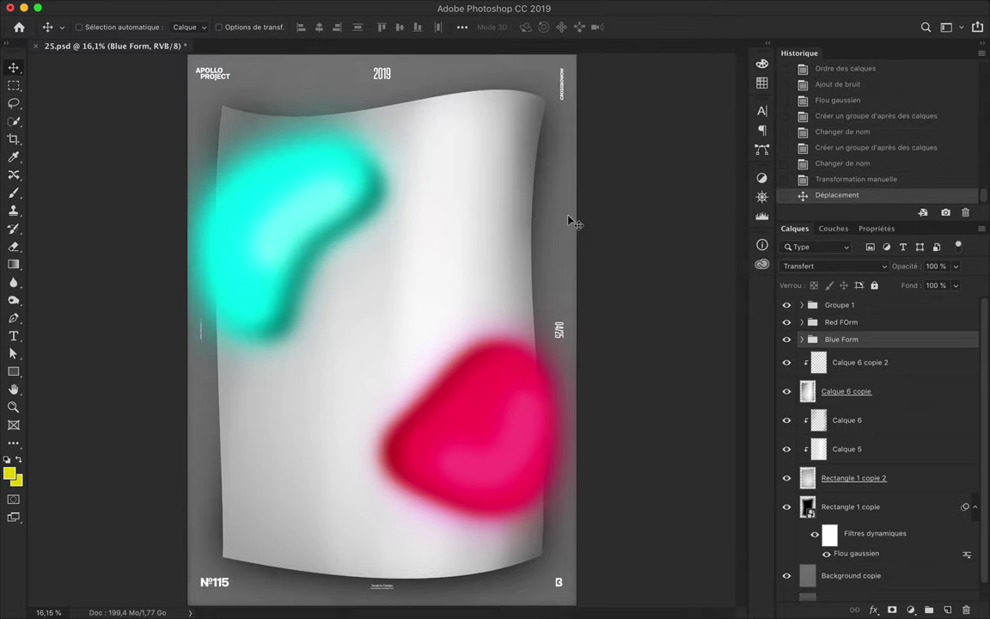
scroll(878, 515, down, 1)
click(877, 562)
key(ctrl+shift+alt+n)
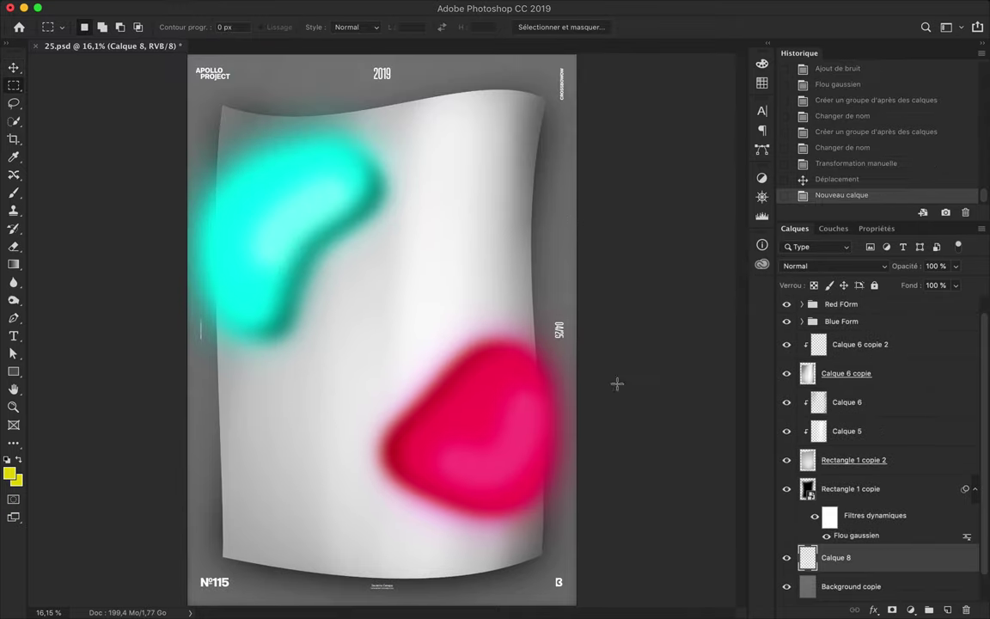
Step: Draw a yellow-filled rectangle over the poster's top half, blended as Superposition
key(u)
click(162, 27)
click(248, 42)
key(Return)
click(761, 84)
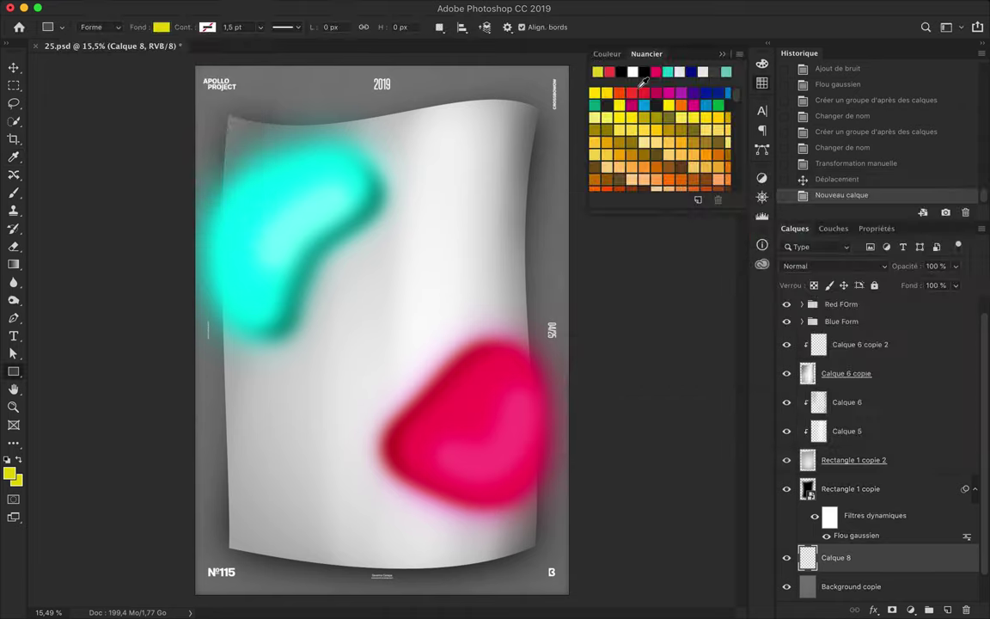
drag(566, 242, 582, 329)
click(794, 227)
click(833, 266)
click(787, 375)
Step: Draw a second rectangle over the bottom half and change its blend mode
drag(182, 329, 592, 600)
key(alt+BackSpace)
key(v)
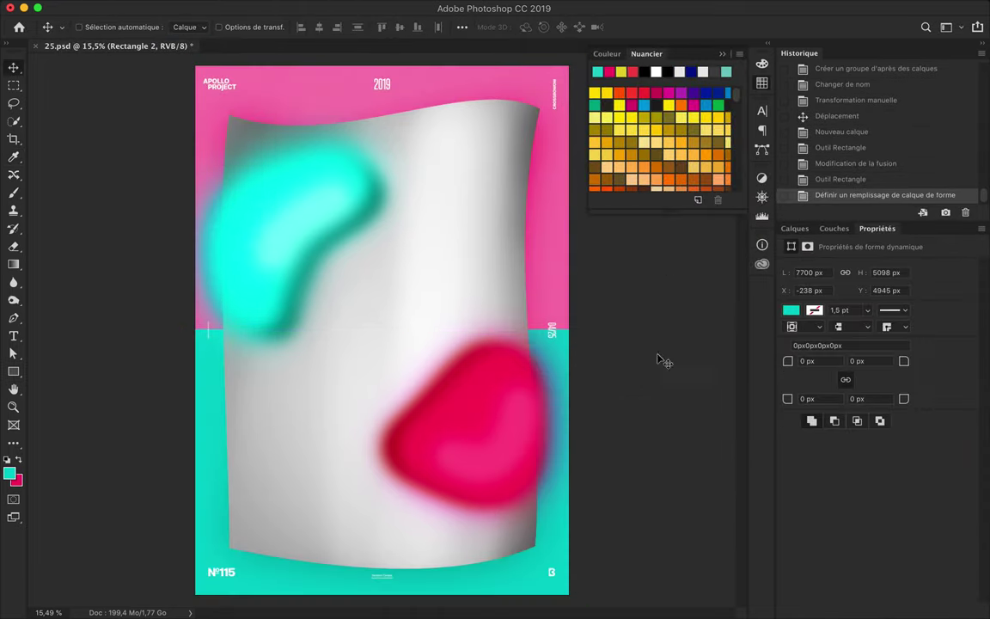
click(794, 228)
click(833, 266)
click(821, 361)
scroll(240, 410, up, 1)
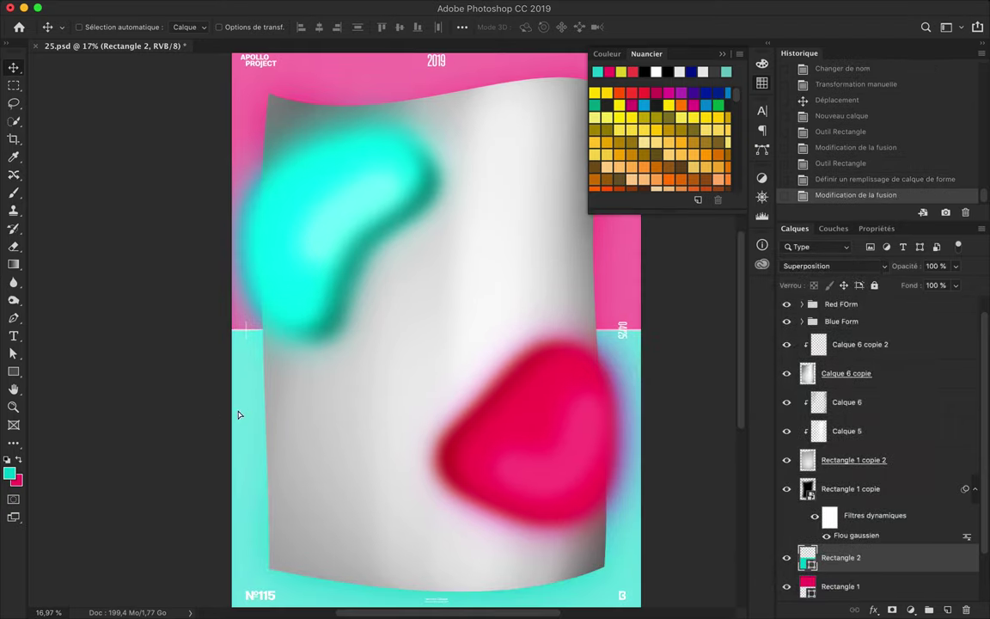
scroll(221, 347, up, 1)
scroll(217, 351, up, 3)
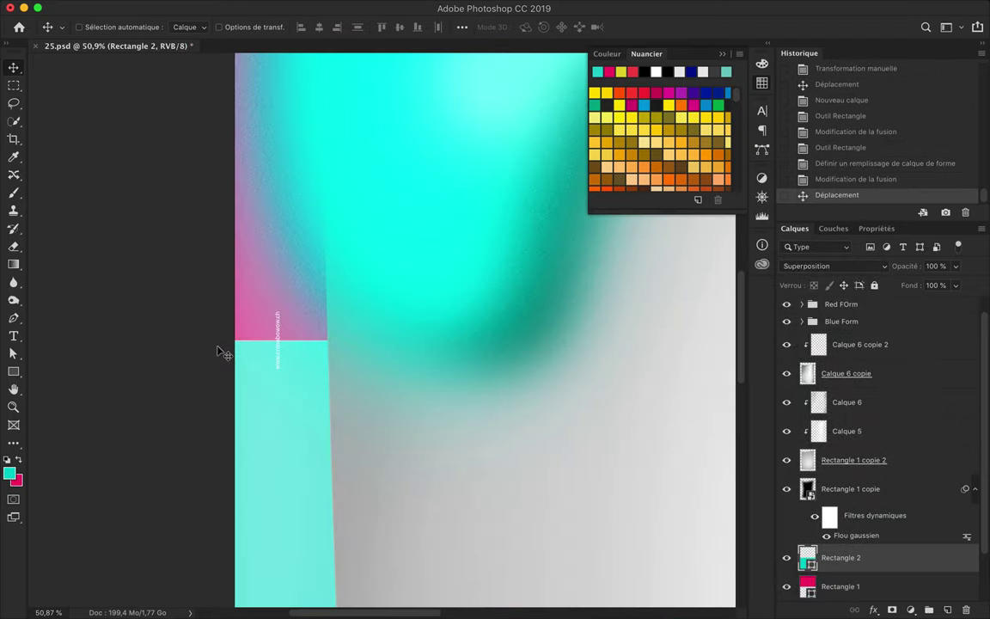
key(ctrl+0)
Step: Place the gray background copy between the pink and teal bands with Normal blending
drag(859, 602, 873, 502)
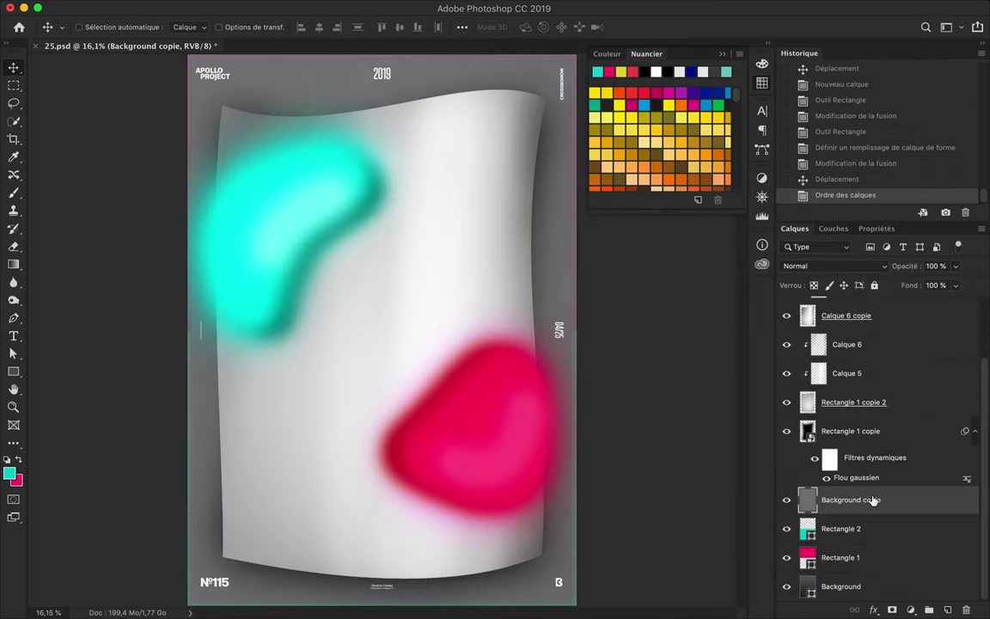
click(834, 265)
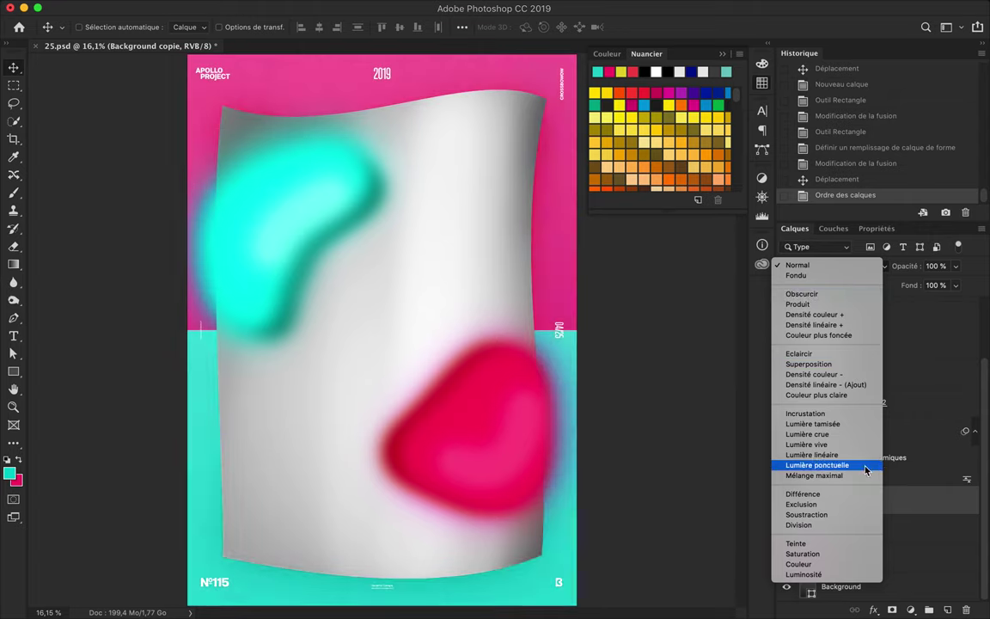
click(757, 517)
key(ctrl+shift+[)
Step: Shrink the pink band to the poster's top and the teal band to its bottom
key(alt+])
key(ctrl+t)
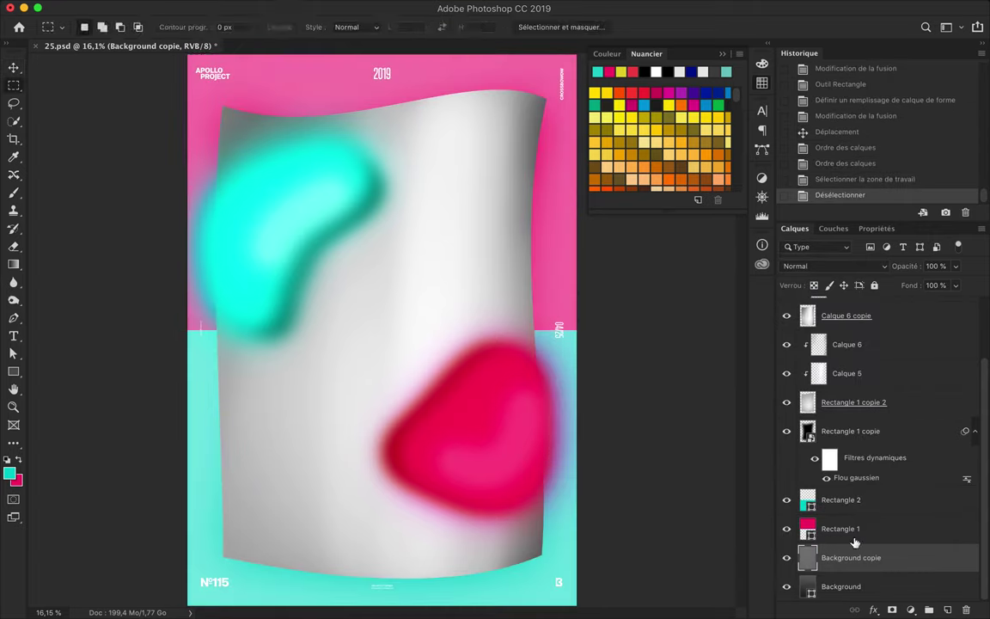
drag(382, 329, 389, 220)
key(Return)
key(alt+[)
key(ctrl+t)
drag(381, 329, 387, 405)
key(Return)
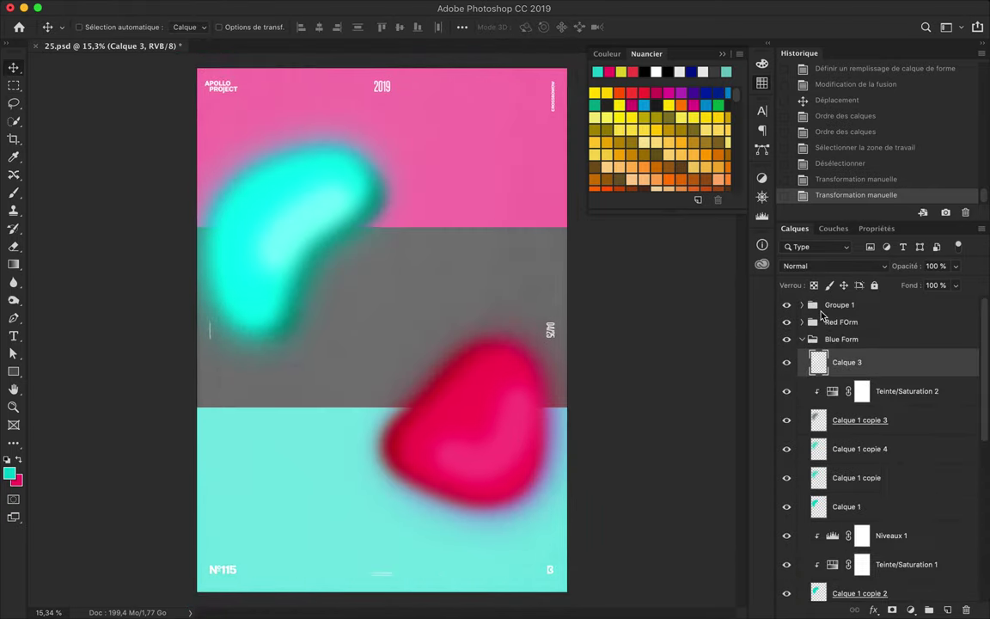
Step: Shift the teal and red blobs and set a red blob layer to Densité linéaire (Ajout)
drag(262, 258, 281, 250)
drag(511, 407, 480, 402)
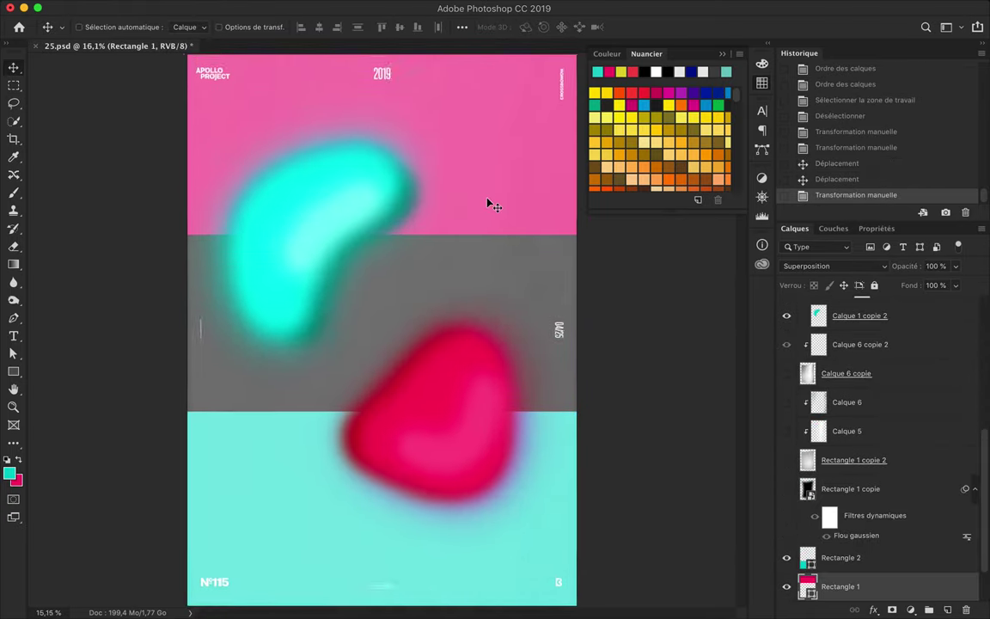
click(868, 265)
click(870, 286)
Step: Change another red blob layer's blend mode and move the small pink dash right
click(864, 266)
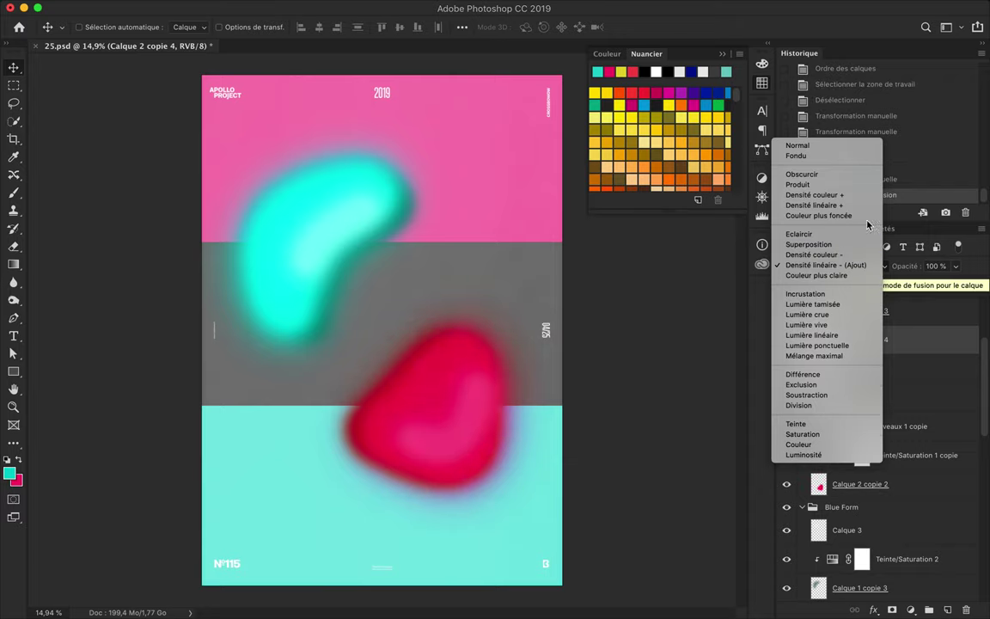
click(860, 265)
key(alt+bracketleft)
click(859, 265)
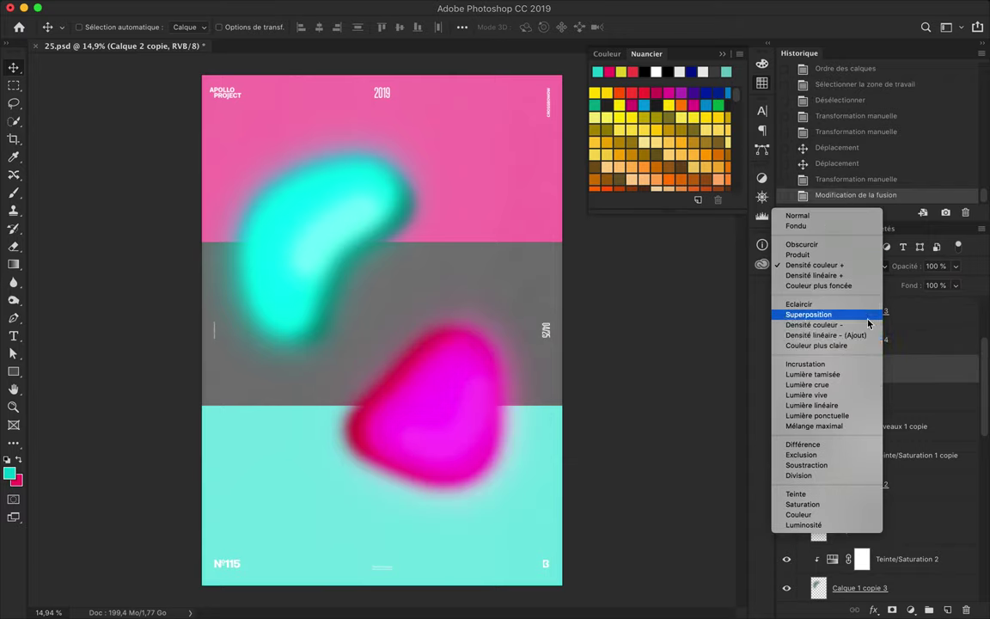
click(864, 404)
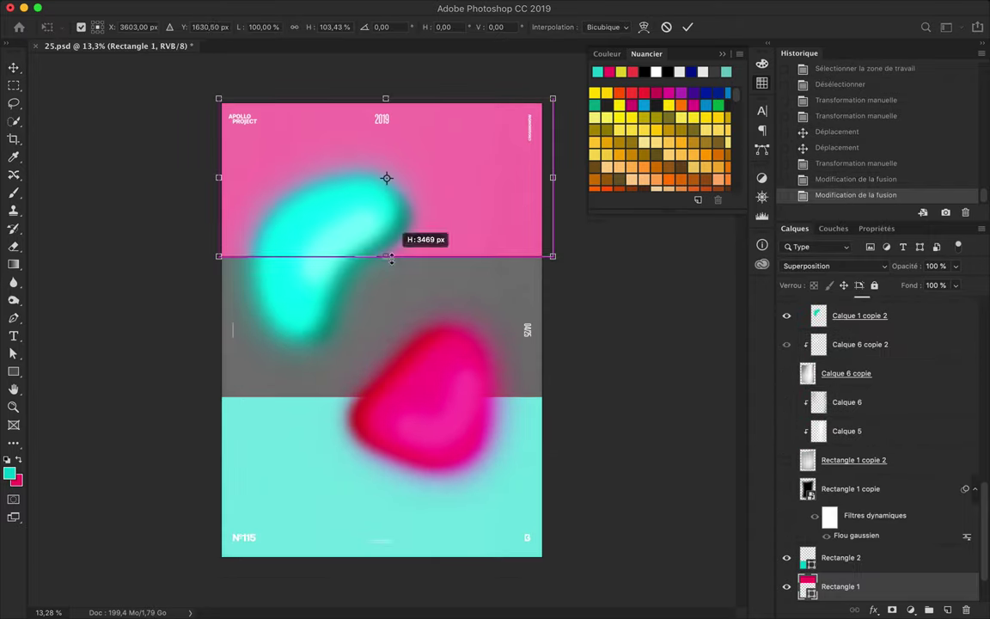
key(Return)
drag(313, 221, 507, 274)
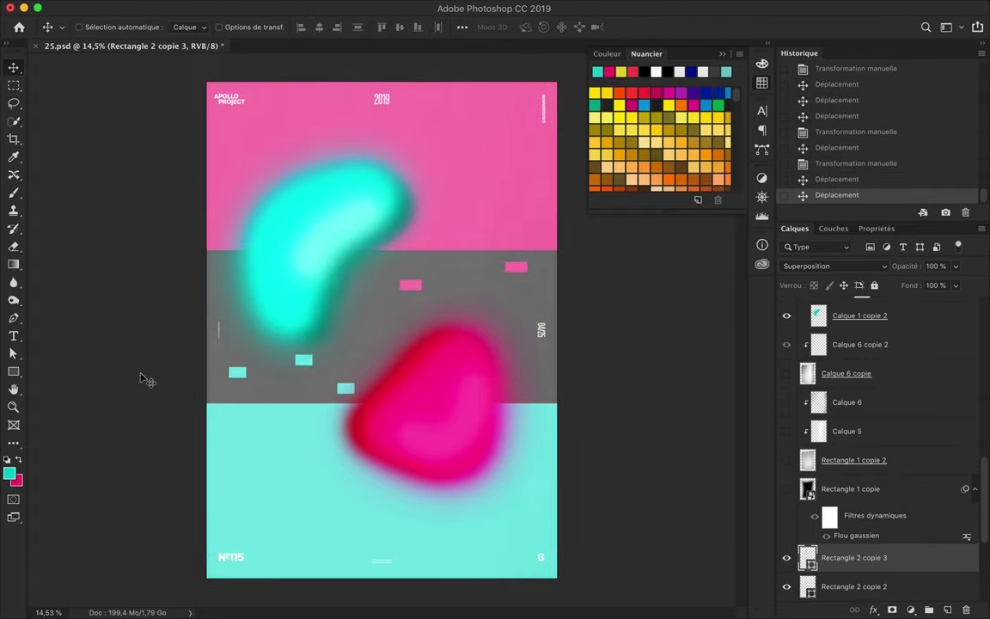
Step: Position the teal and pink dashes in the gray band and resize the pink and teal bands
scroll(212, 222, down, 2)
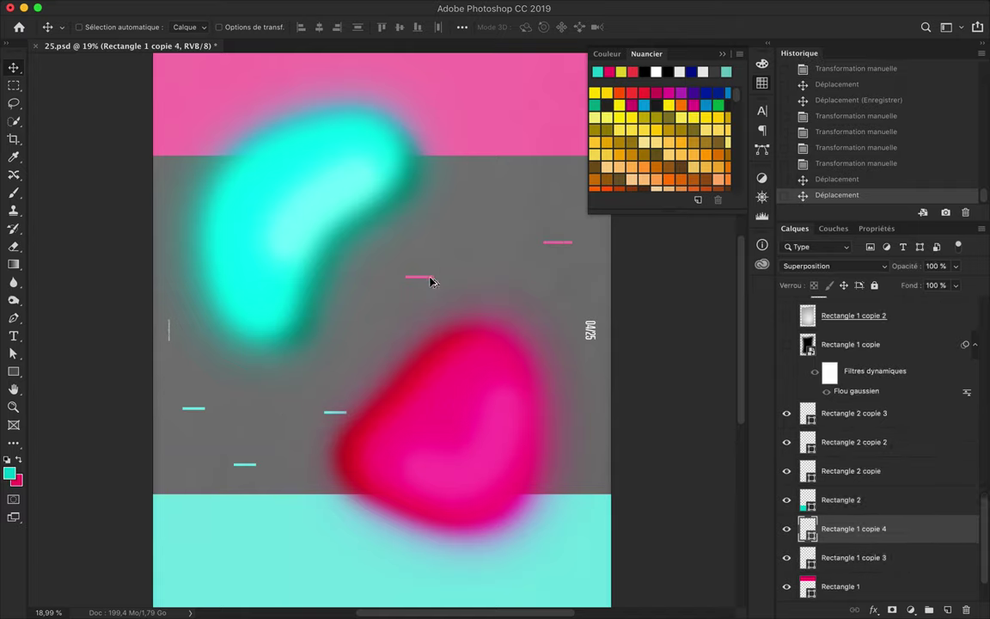
drag(510, 266, 520, 270)
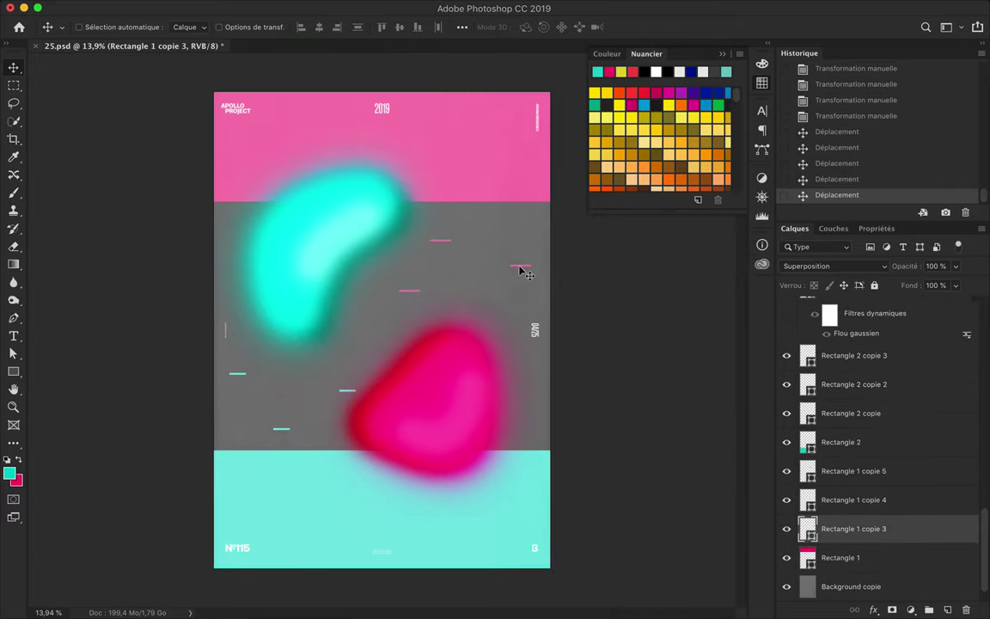
drag(456, 246, 460, 248)
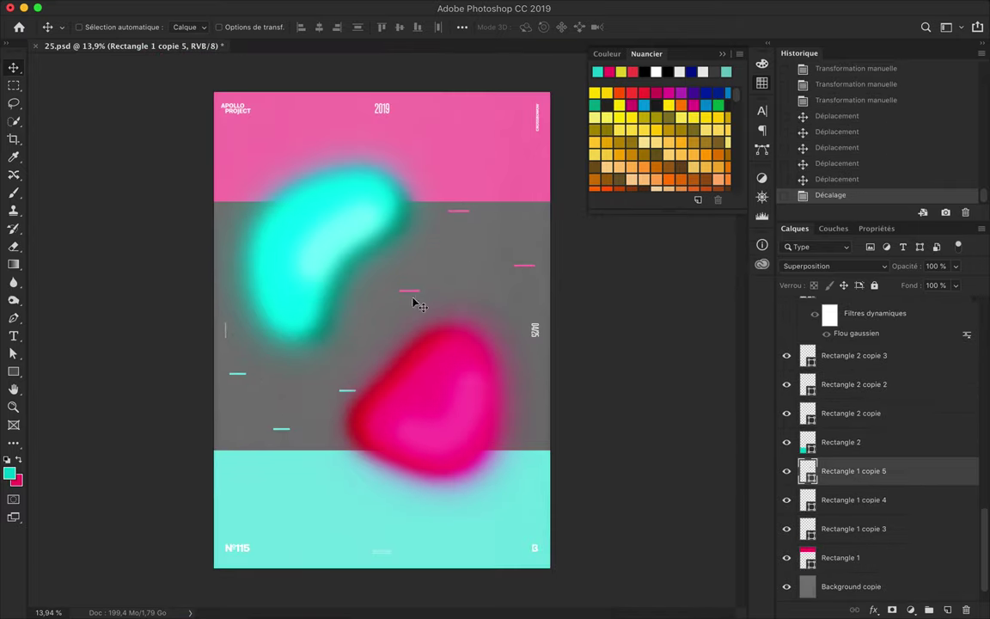
drag(321, 482, 342, 530)
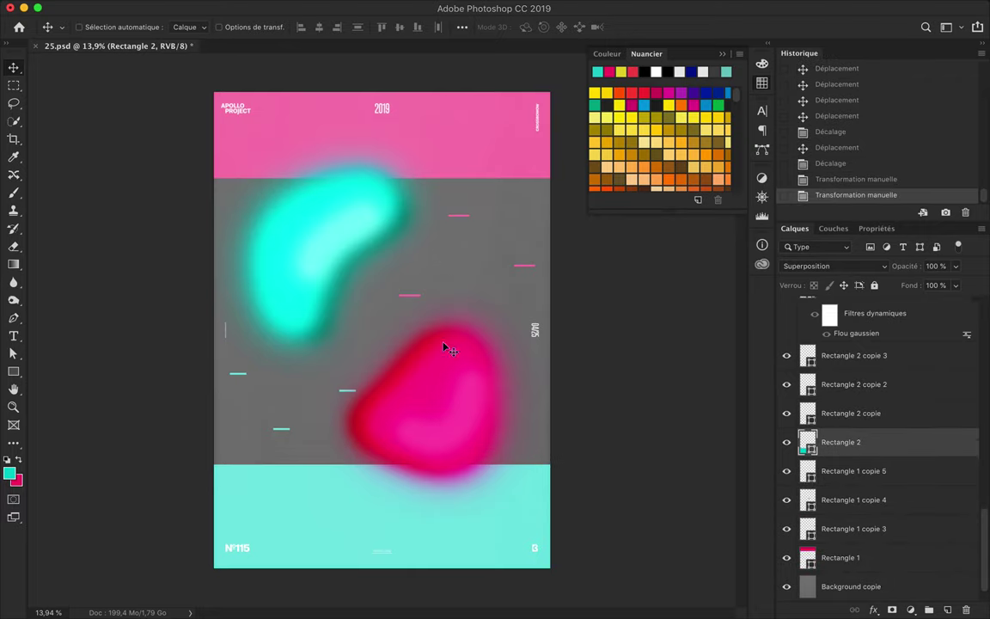
Step: Add an anchor point to the teal band's top edge and pull its corner into a diagonal
key(p)
scroll(383, 487, up, 3)
right_click(13, 318)
click(94, 337)
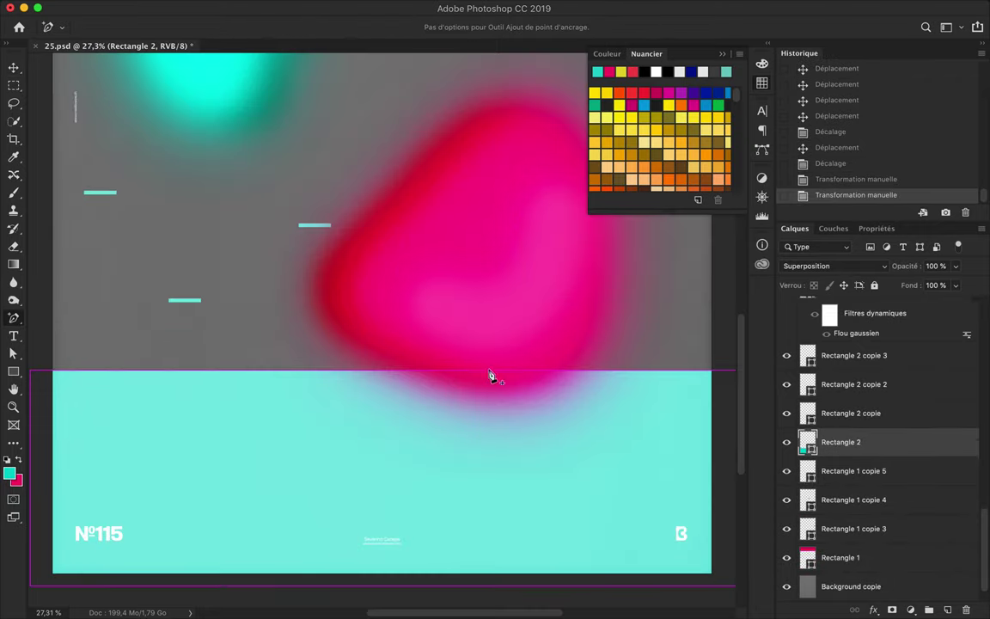
click(491, 375)
right_click(13, 318)
click(94, 353)
drag(694, 370, 698, 404)
Step: Drag the pink band's left corner down diagonally and nudge a band corner upward
key(v)
click(164, 102)
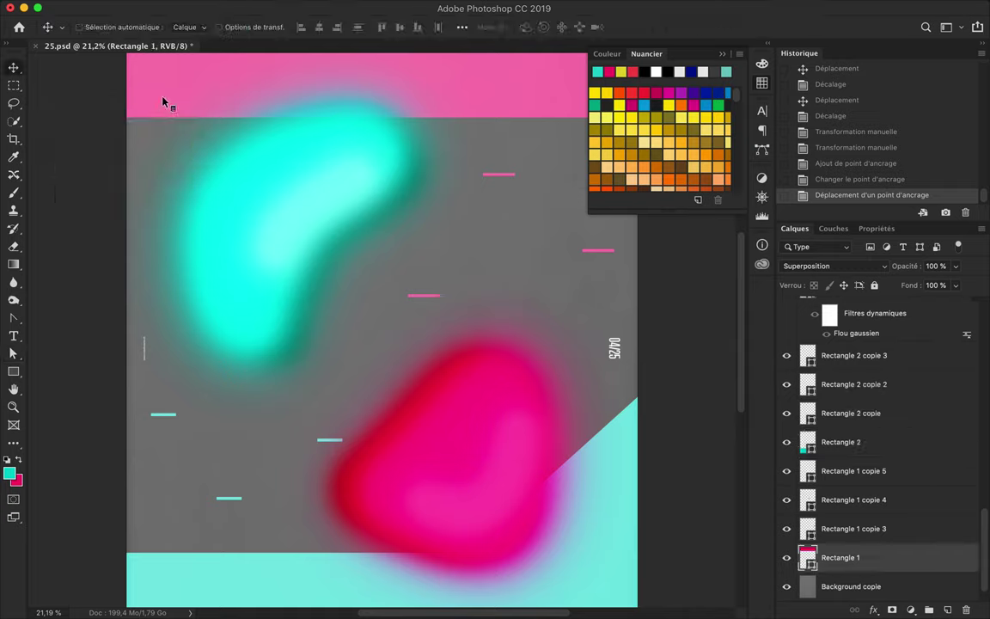
drag(137, 117, 137, 296)
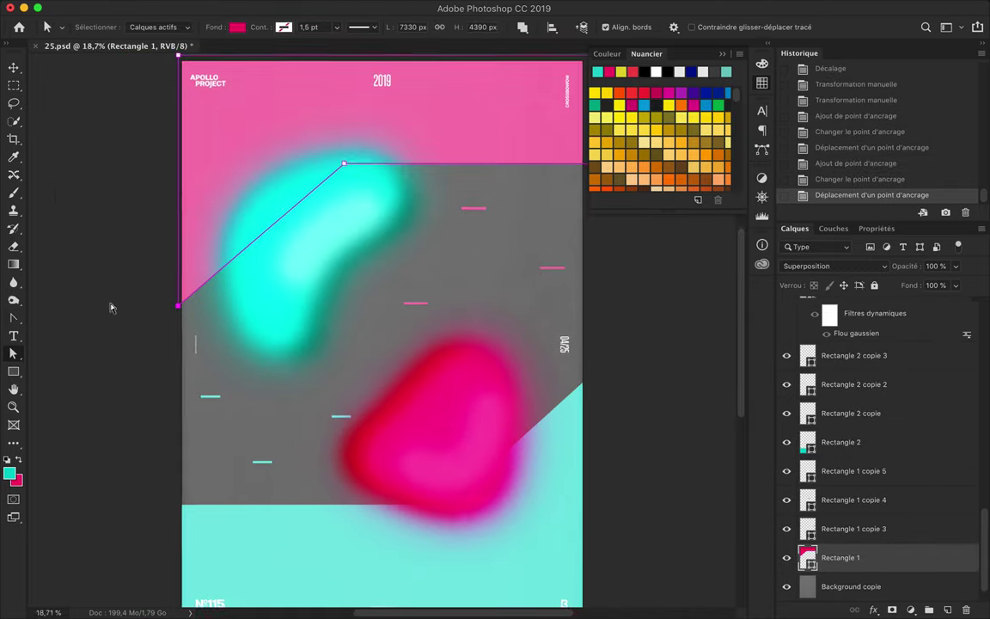
scroll(344, 344, down, 2)
click(591, 331)
drag(591, 330, 584, 311)
Step: Move the Red Form group lower on the poster
key(v)
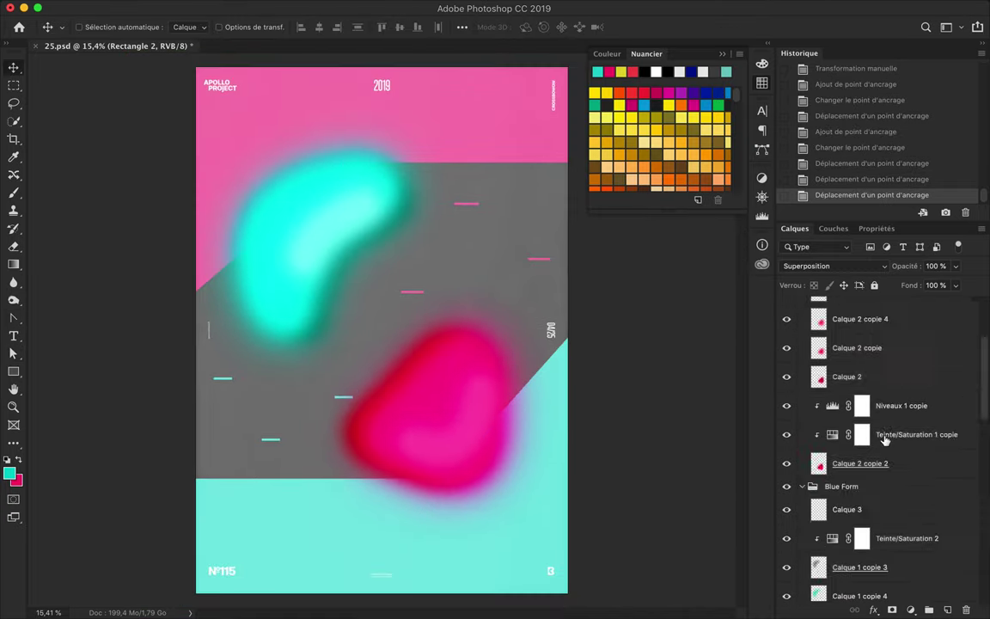
scroll(860, 387, up, 5)
click(841, 322)
mouse_move(304, 258)
mouse_down()
mouse_move(317, 333)
mouse_move(321, 178)
mouse_move(427, 248)
mouse_up()
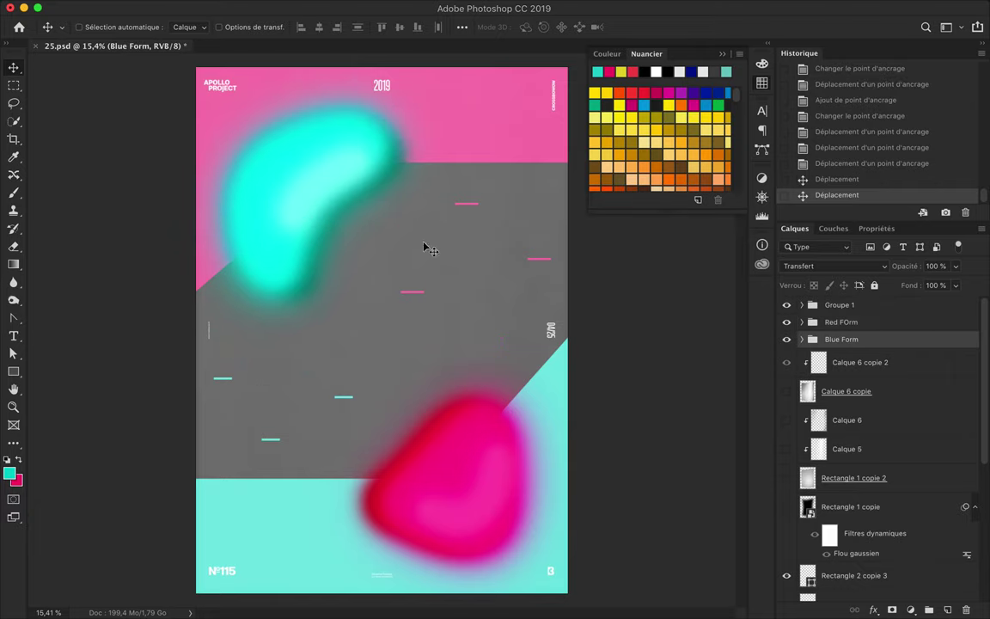
Step: Duplicate dashes to several new spots across the gray band
click(416, 294)
mouse_move(415, 294)
mouse_down()
mouse_move(392, 379)
mouse_move(509, 345)
mouse_up()
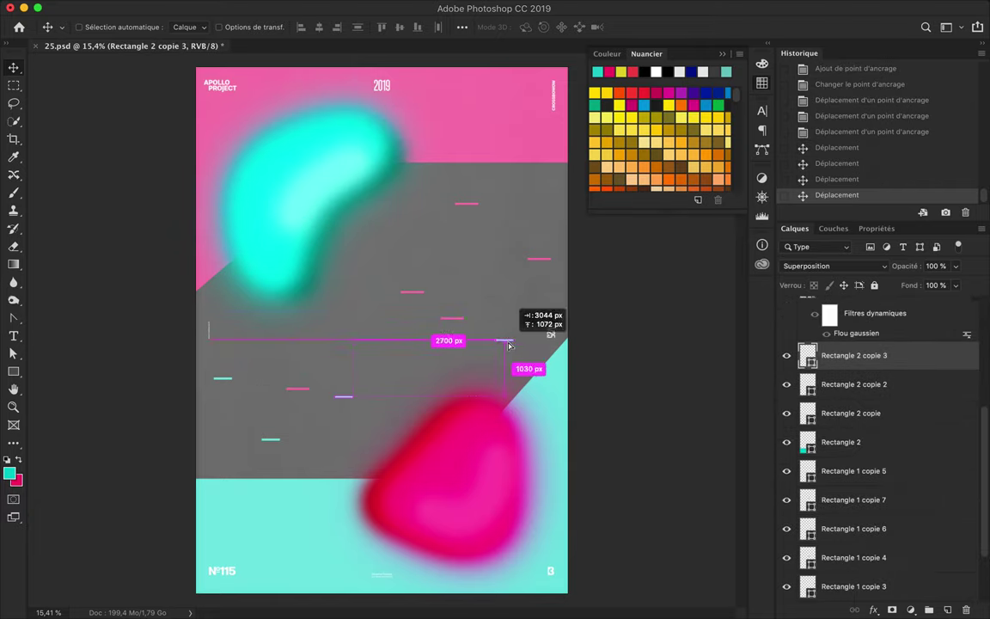
drag(309, 389, 522, 249)
scroll(367, 263, up, 3)
drag(354, 266, 509, 266)
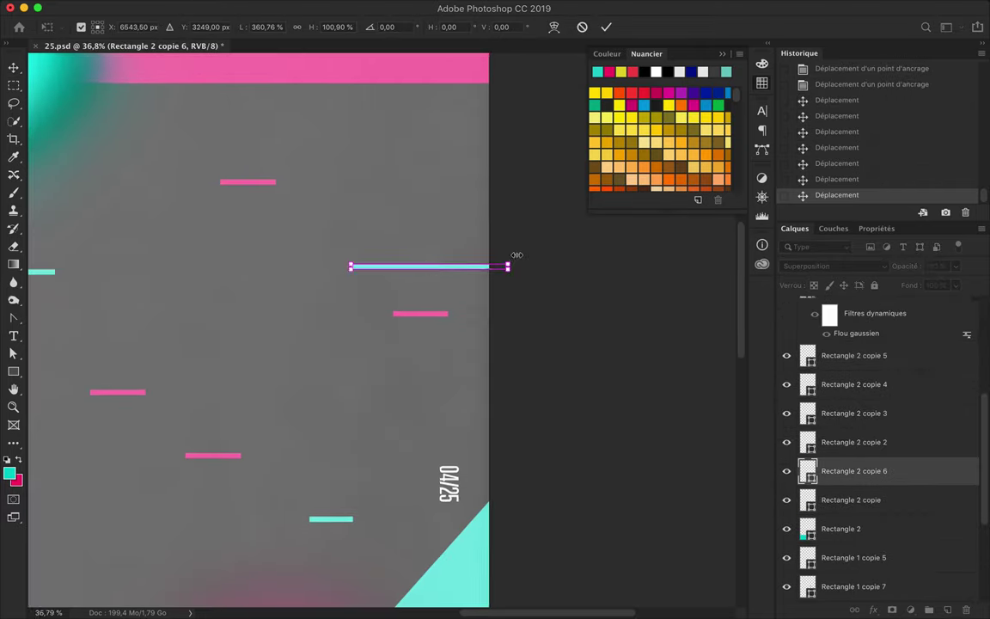
Step: Stretch a pink dash wider and lengthen two teal dashes
key(ctrl+t)
drag(475, 400, 325, 399)
key(Return)
scroll(383, 292, down, 3)
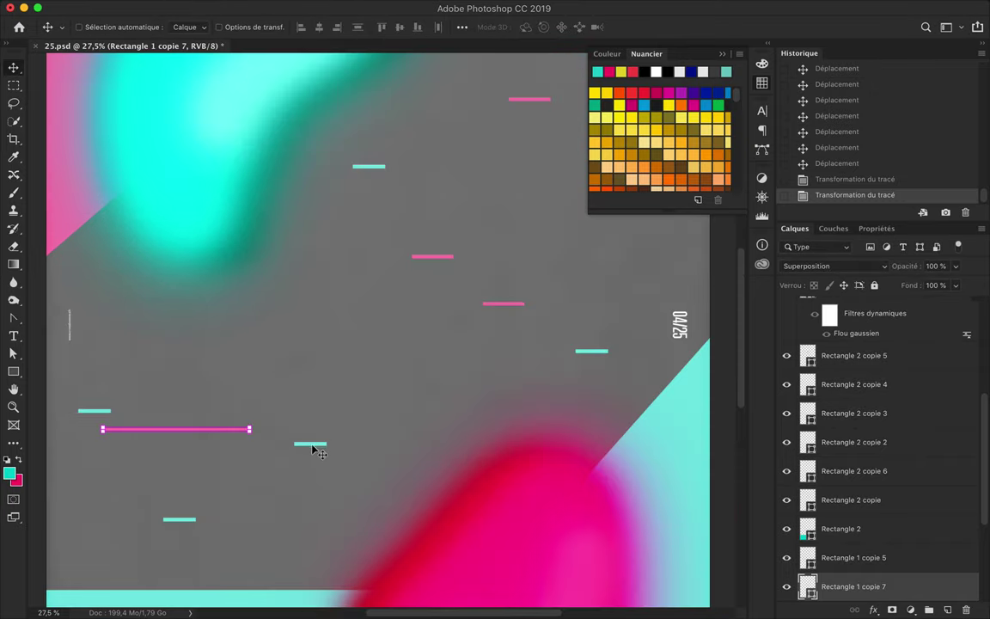
click(312, 445)
drag(329, 443, 387, 442)
click(182, 519)
key(ctrl+t)
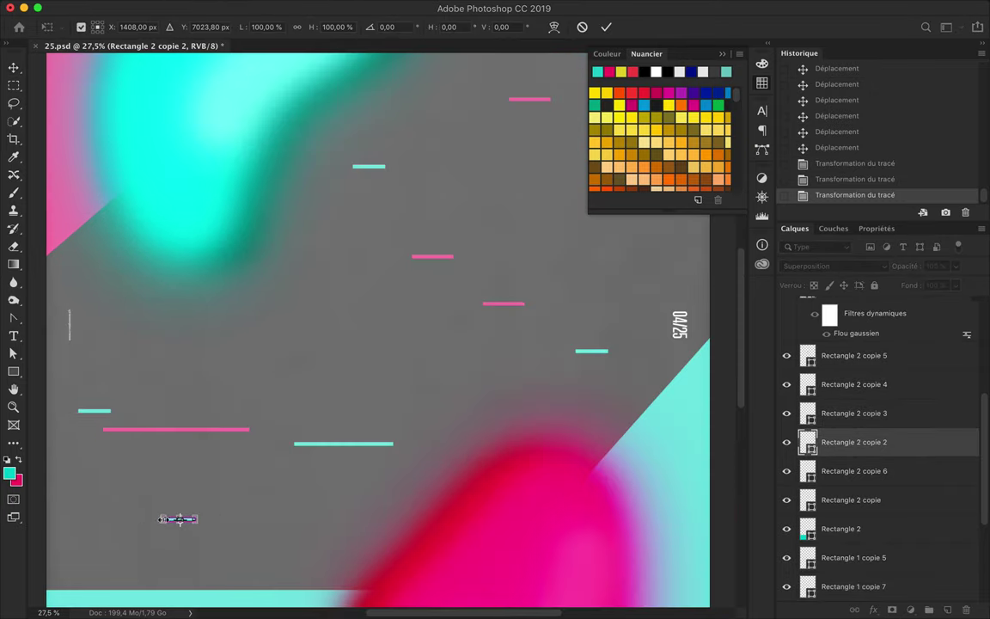
drag(163, 519, 144, 519)
key(Return)
Step: Resize a pink dash and nudge several small pink and teal dashes into place
click(377, 300)
key(ctrl+t)
key(Return)
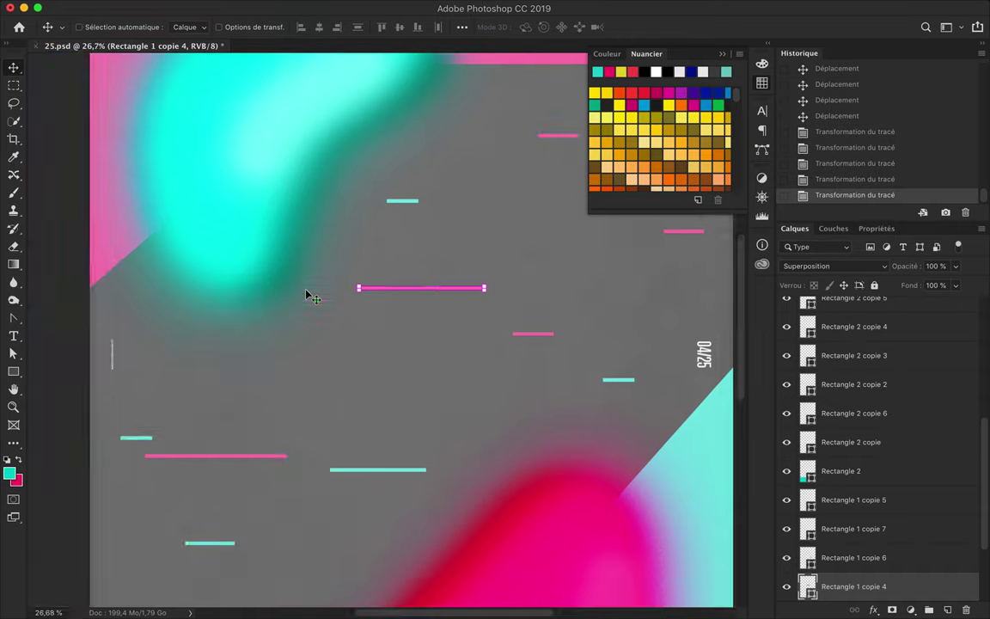
drag(308, 294, 334, 299)
key(Return)
scroll(461, 182, down, 3)
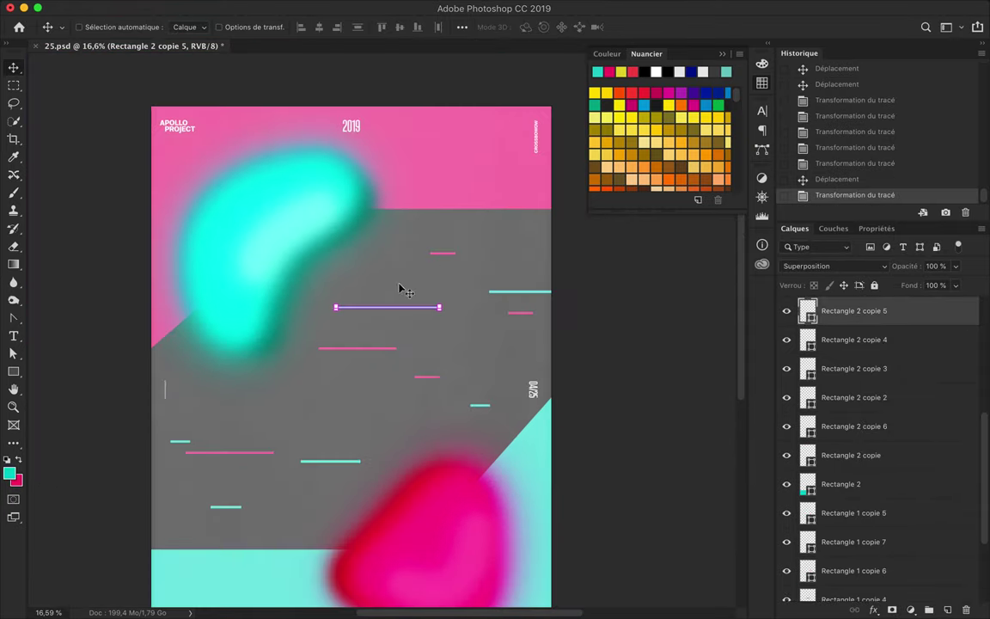
scroll(400, 287, down, 2)
scroll(400, 269, up, 2)
drag(435, 230, 430, 229)
drag(388, 308, 399, 323)
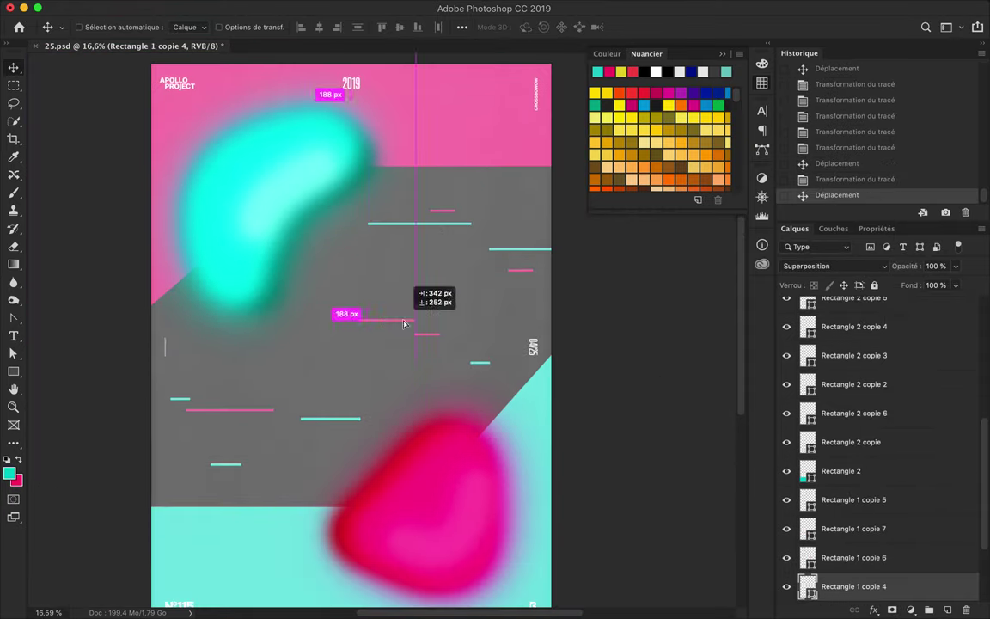
scroll(458, 331, up, 2)
Step: Move white dashes up into the pink band
drag(458, 396, 523, 194)
drag(485, 430, 166, 164)
click(485, 190)
scroll(415, 393, down, 2)
drag(287, 530, 227, 499)
click(533, 404)
Step: Duplicate a pink dash and a teal dash to new positions
click(431, 313)
drag(431, 313, 542, 394)
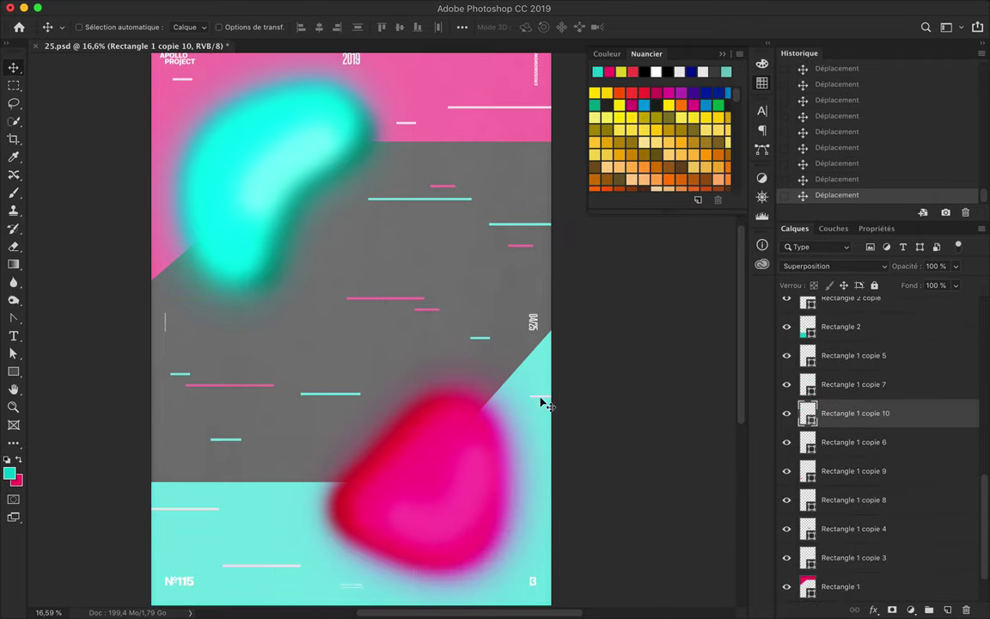
scroll(522, 437, down, 1)
drag(378, 275, 369, 261)
drag(222, 379, 226, 384)
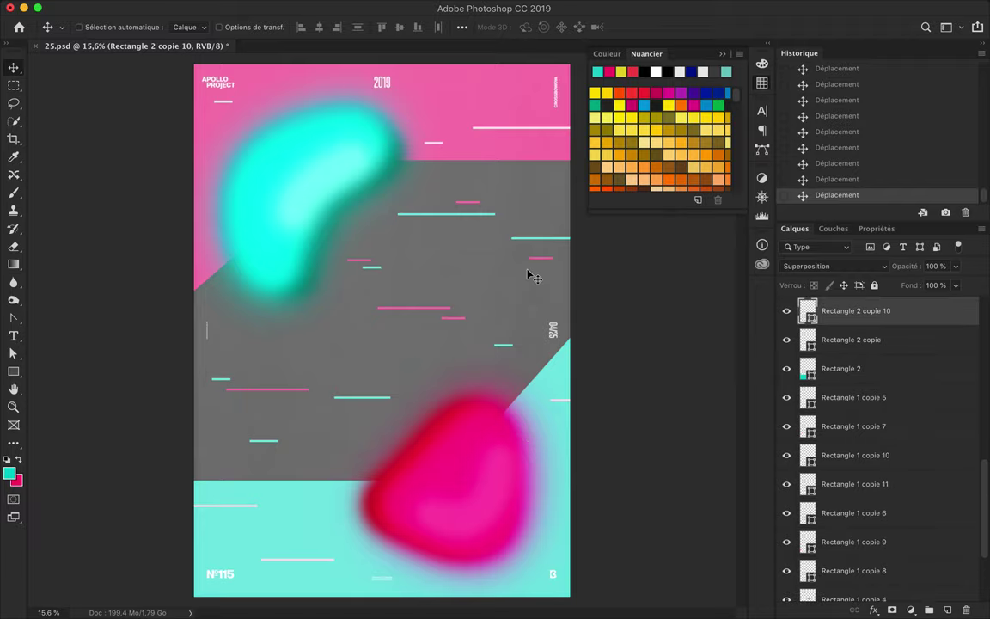